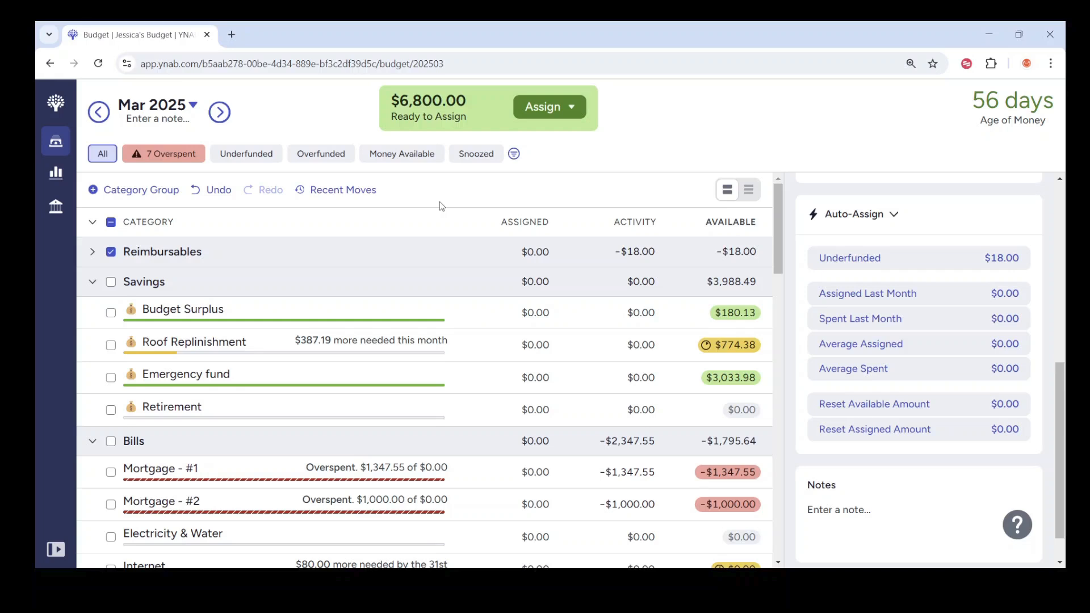
Step: Clear the Reimbursables selection and auto-assign money to all underfunded categories for March 2025
left_click(539, 352)
left_click(543, 112)
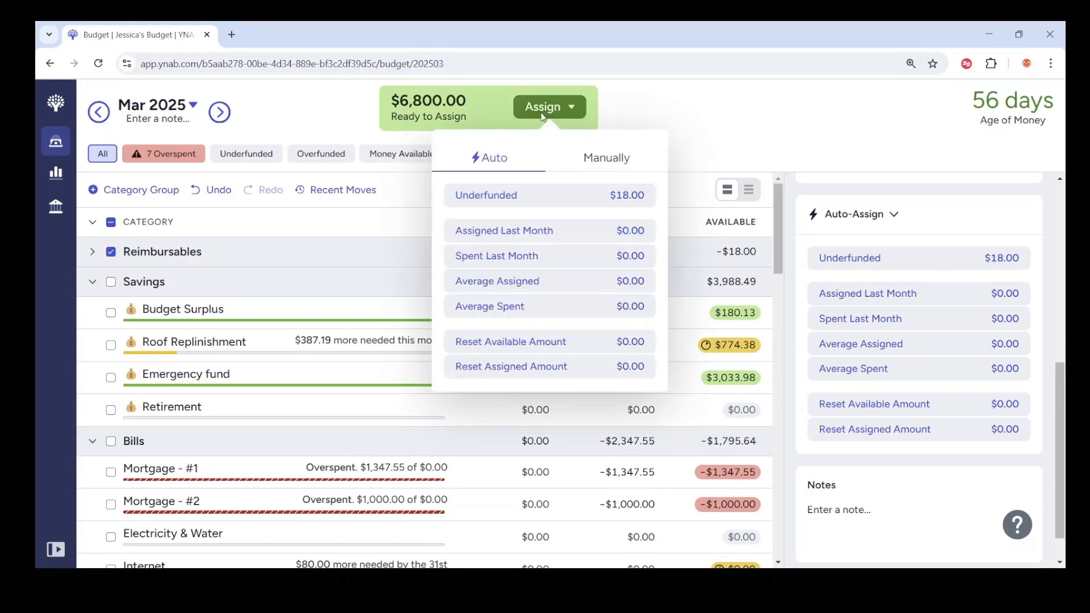
left_click(112, 253)
left_click(111, 252)
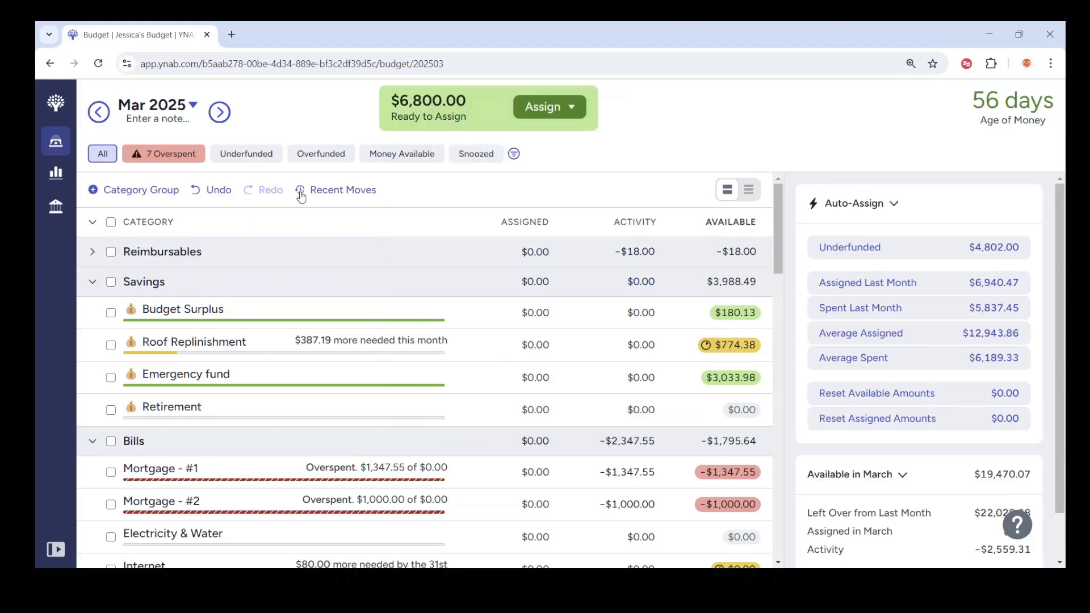
left_click(569, 115)
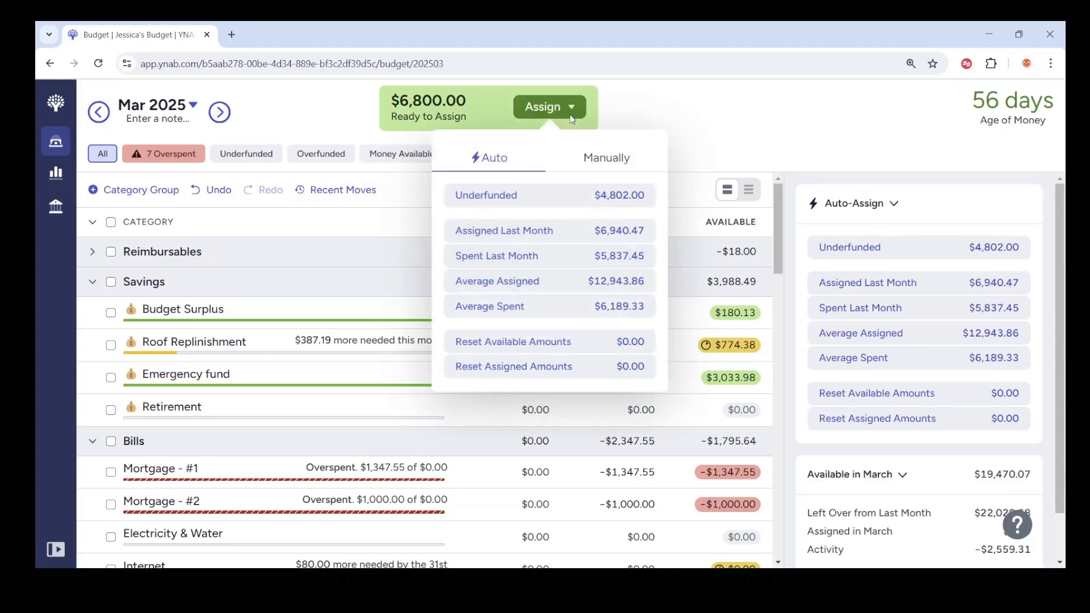
left_click(527, 205)
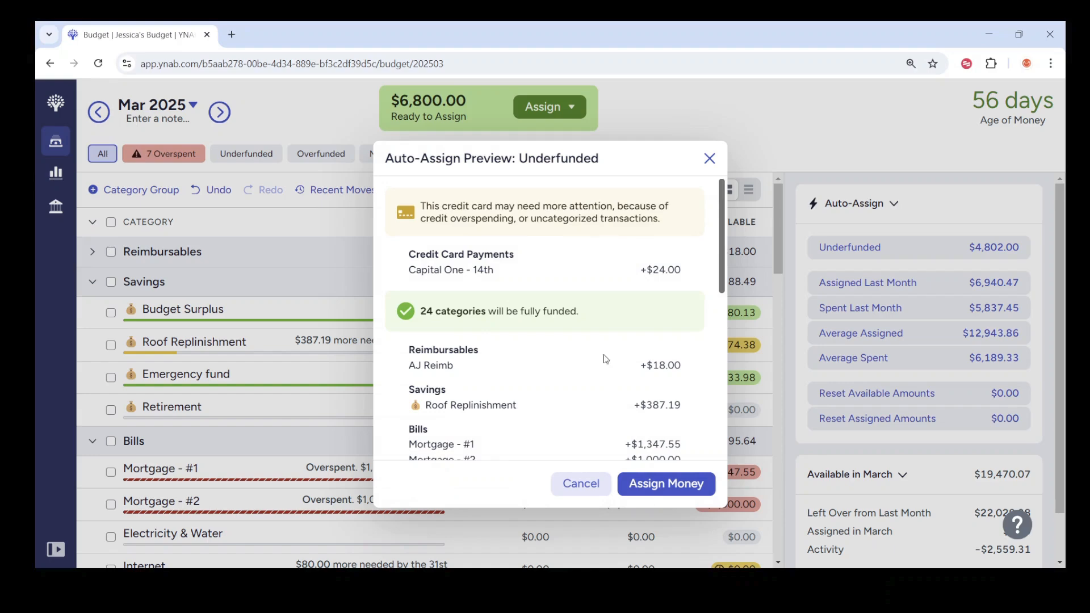
left_click(648, 491)
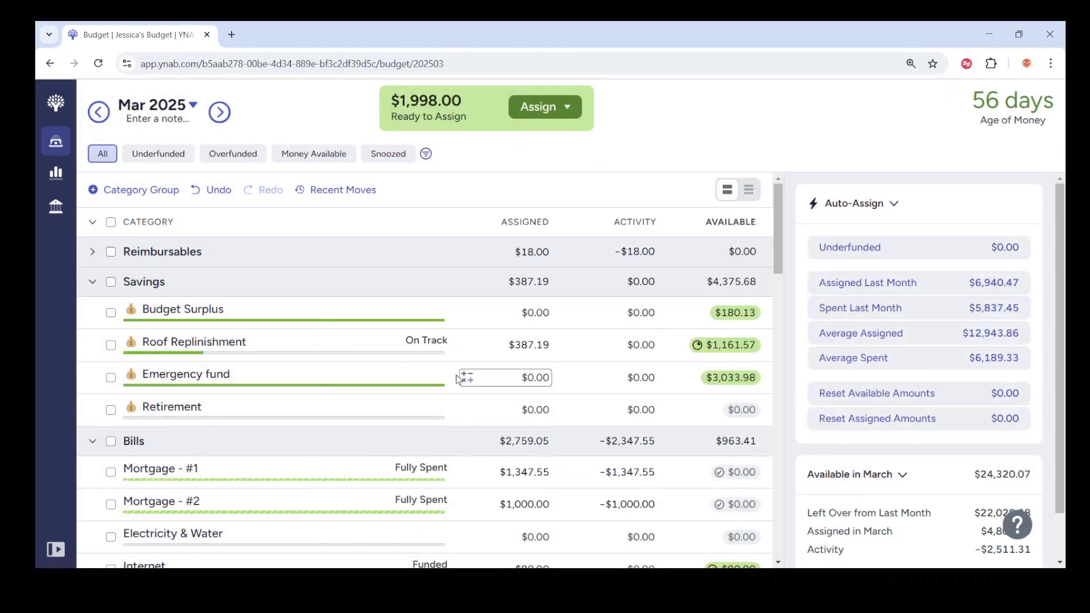
Step: Expand the Reimbursables group, set its category's assigned amount to $0, and collapse the group again
left_click(92, 251)
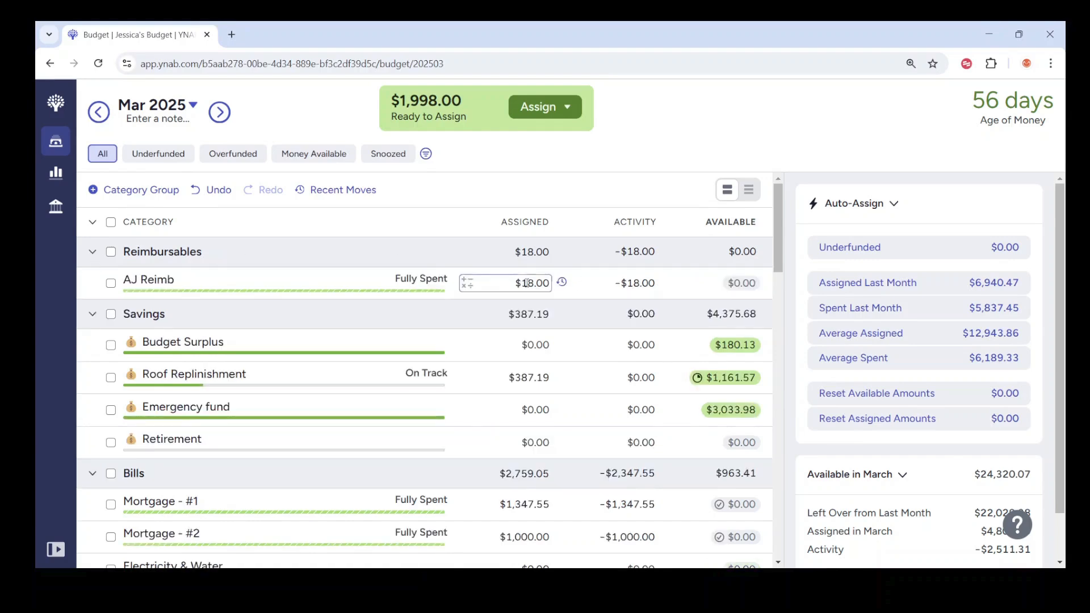
left_click(531, 283)
type("0")
key("Return")
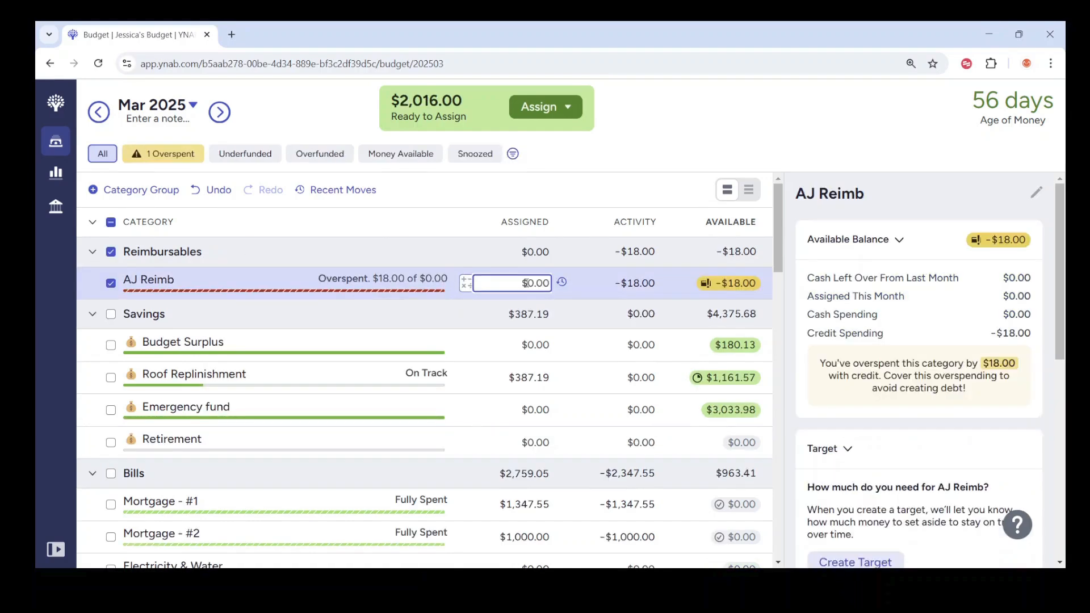
left_click(92, 252)
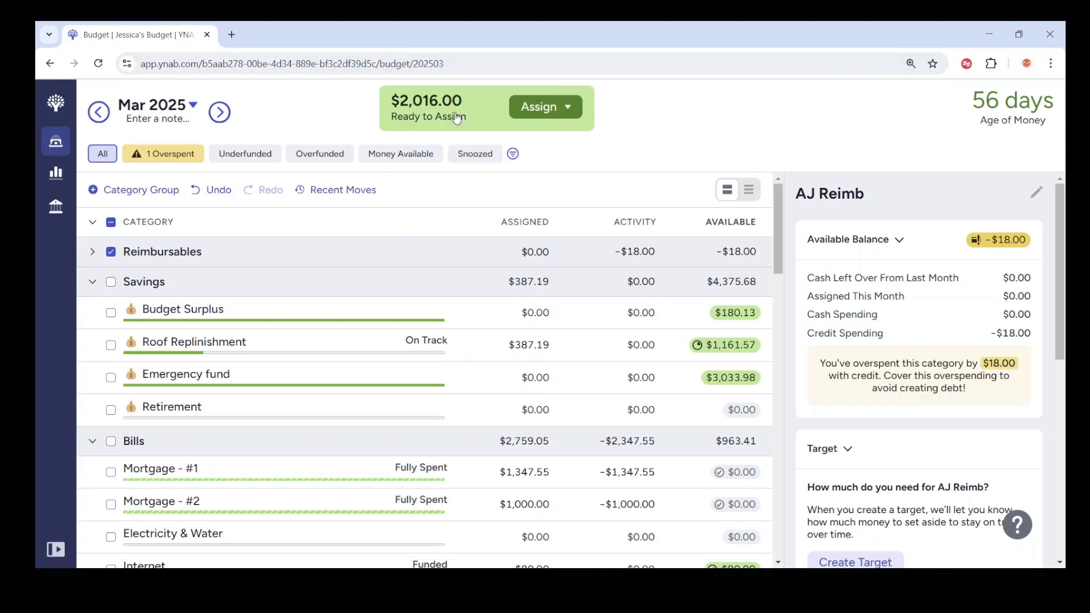
Step: Review the Roof Replinishment target and the Emergency fund in Savings, and clear both category selections
left_click(305, 347)
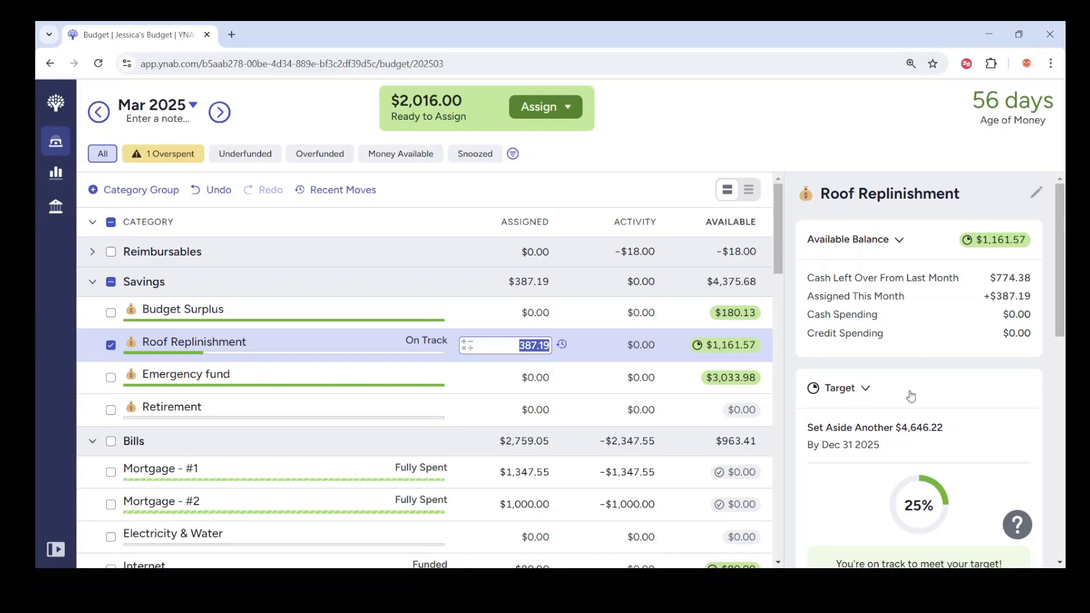
scroll(910, 396, "down", 4)
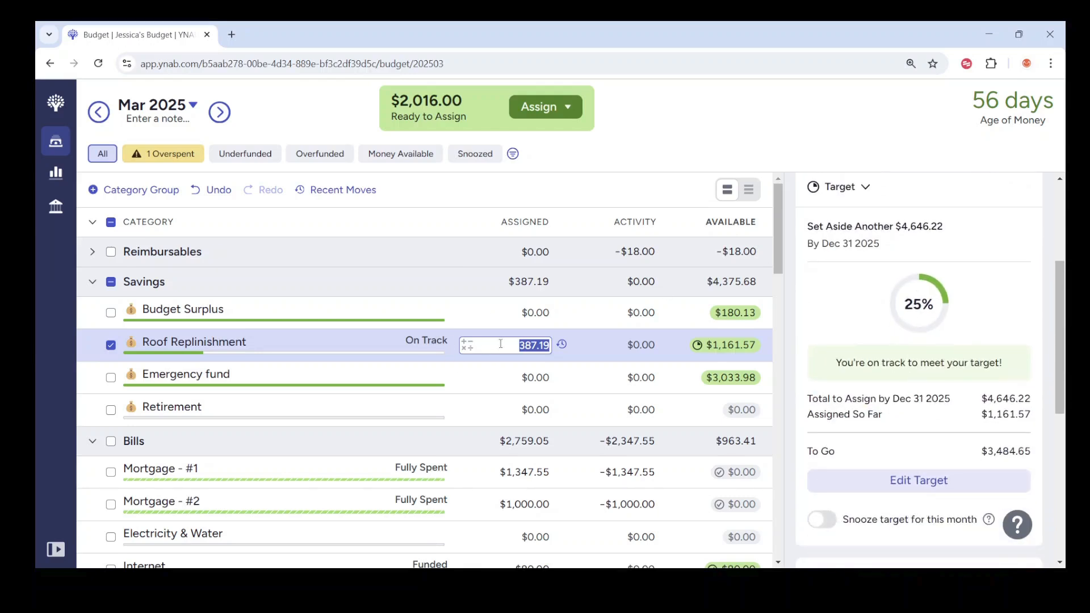
scroll(927, 352, "down", 2)
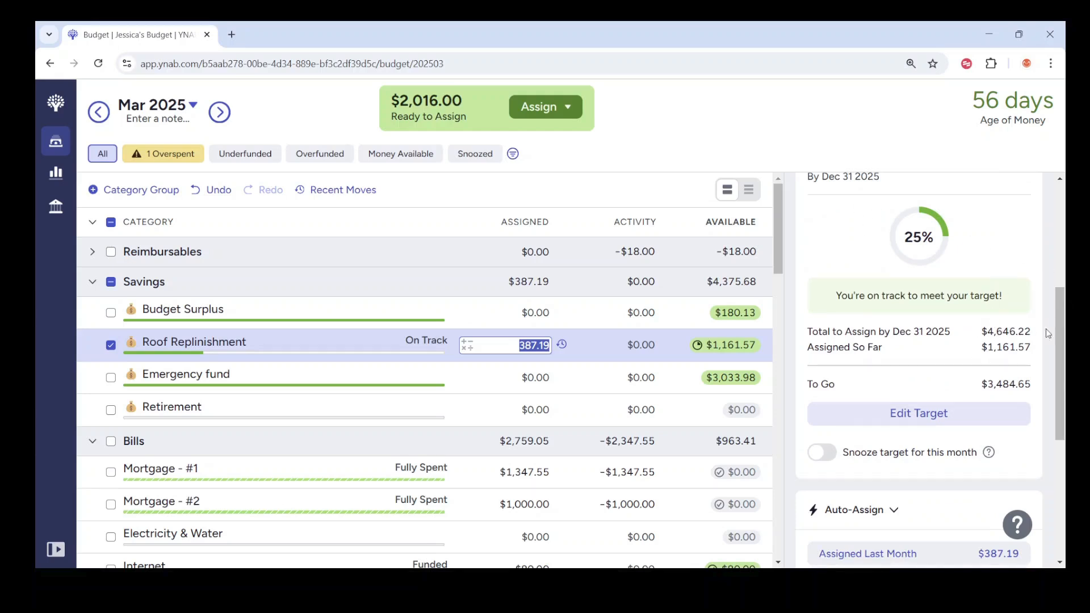
left_click(111, 377)
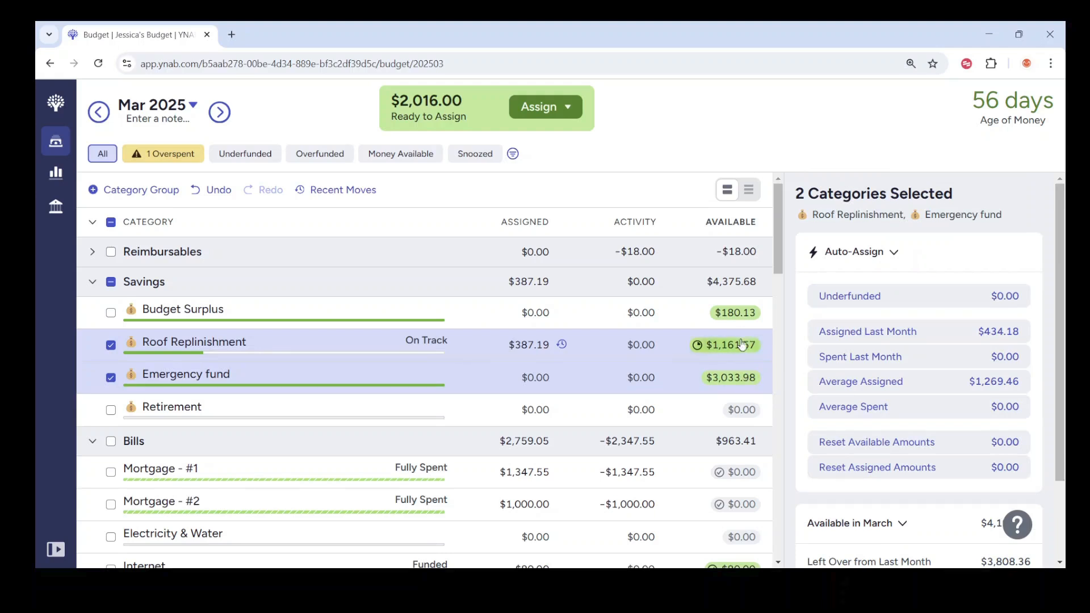
left_click(542, 377)
left_click(107, 344)
left_click(106, 378)
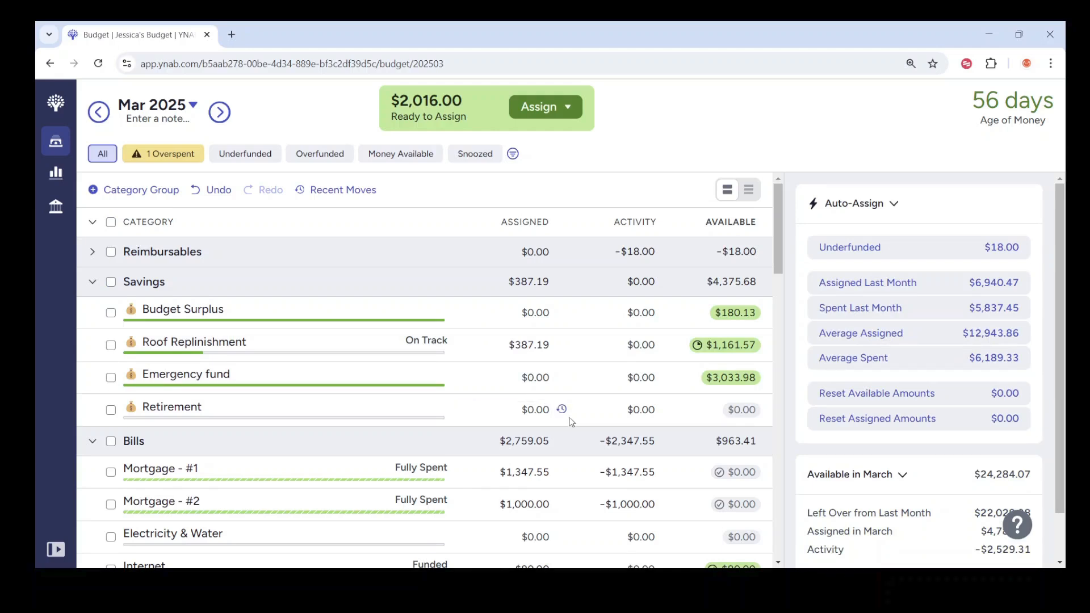
Step: Assign $875.00 to the Retirement category in Savings
left_click(499, 407)
type("875.00")
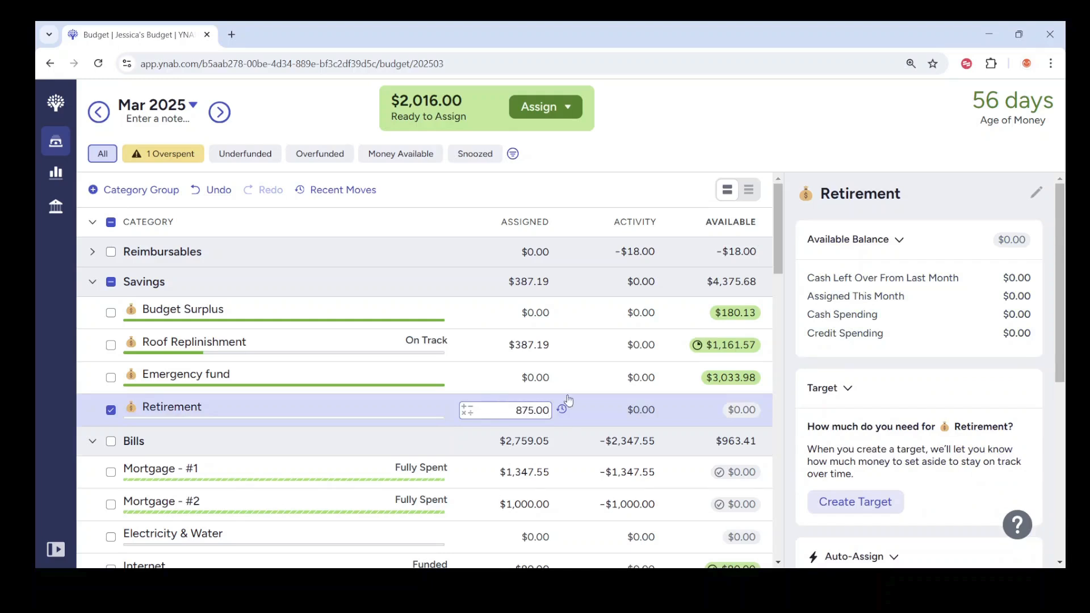
key("Return")
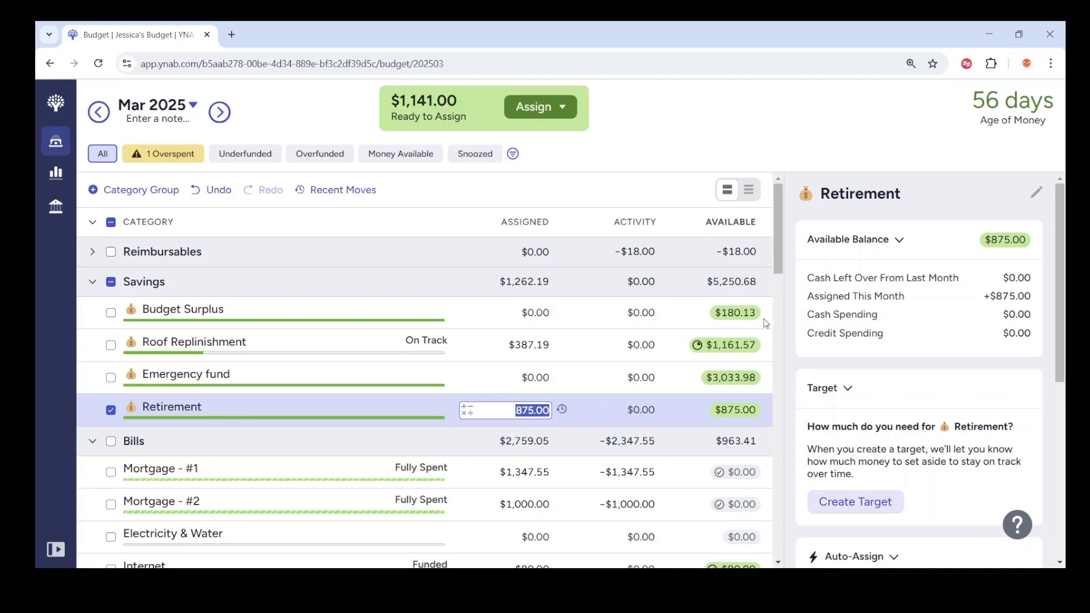
Step: Assign $88.00 to the Electricity & Water category in Bills
mouse_move(779, 255)
left_mouse_down()
mouse_move(782, 301)
mouse_move(788, 270)
left_mouse_up()
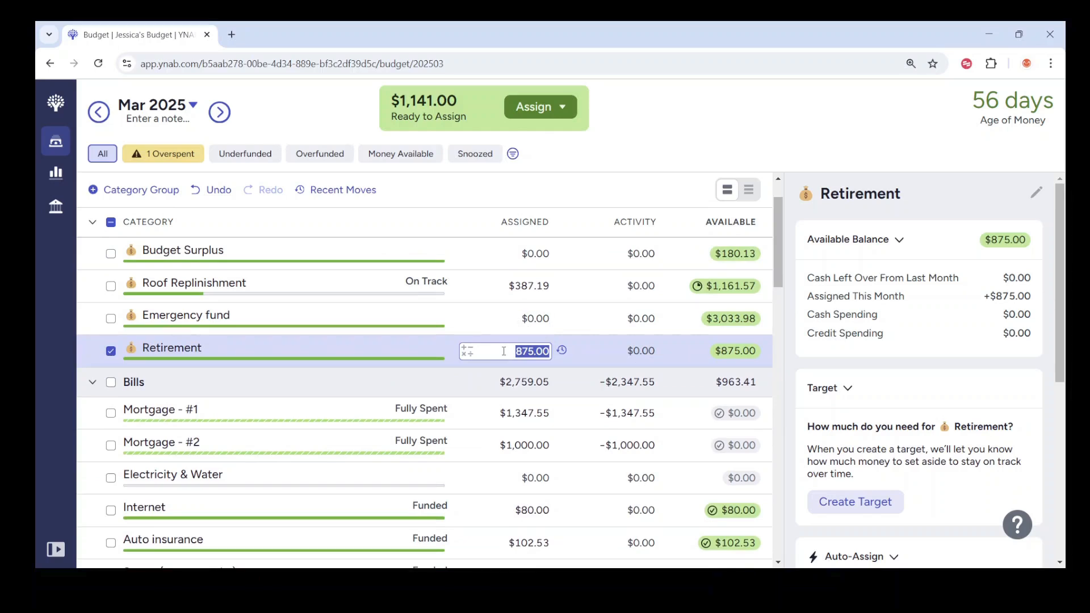
left_click_drag(778, 245, 783, 275)
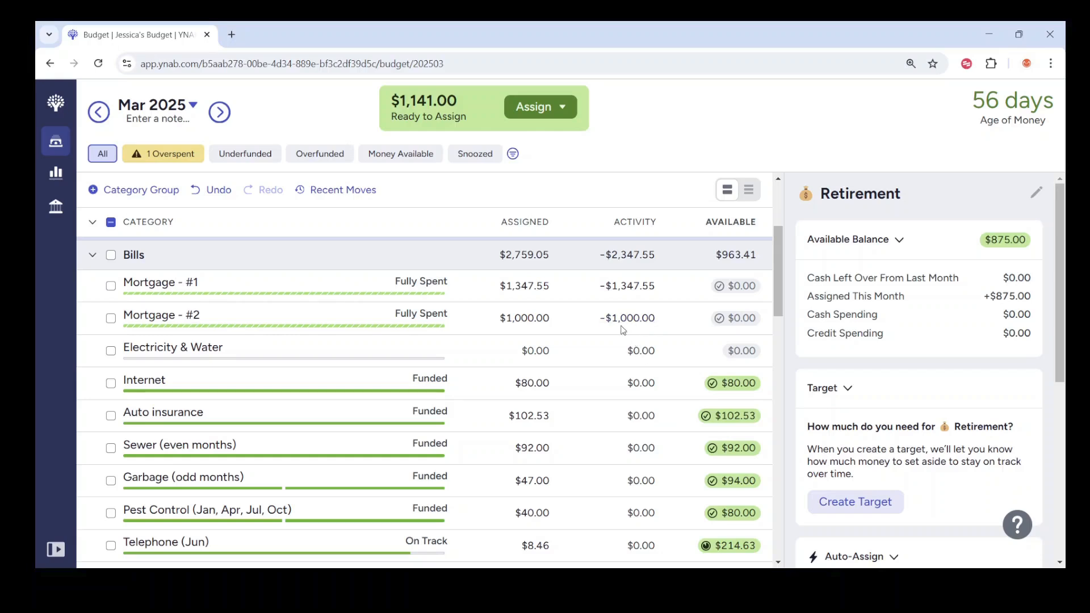
left_click(527, 319)
left_click(534, 346)
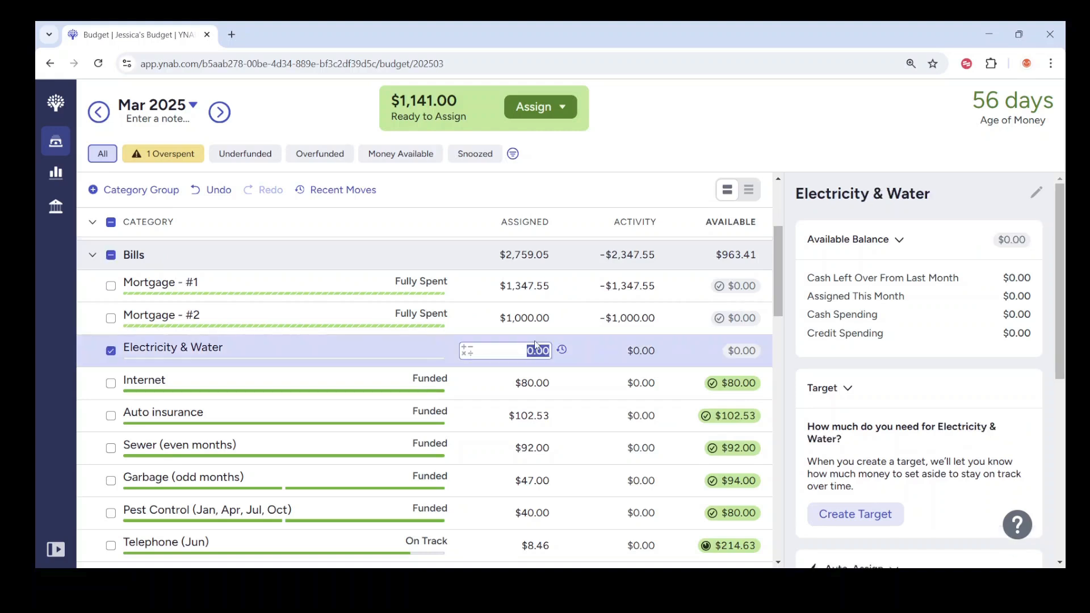
type("88.00")
key("Return")
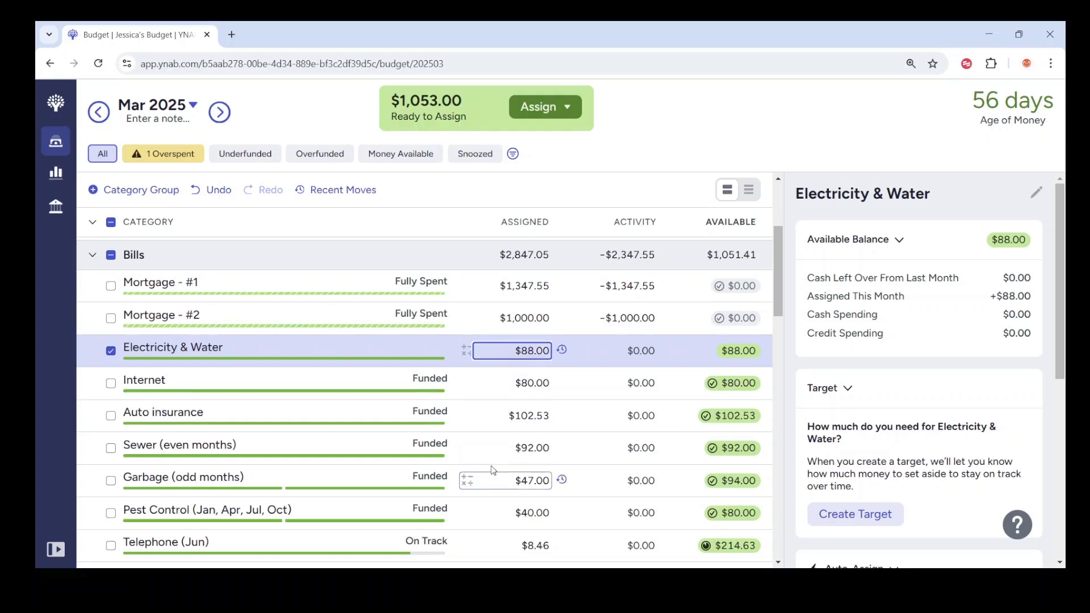
Step: Round up the assigned amounts in Bills: Telephone (Jun) to $10, Life Insurance (Jul) to $20 and Auto registration (Dec) to $22
scroll(488, 448, "down", 2)
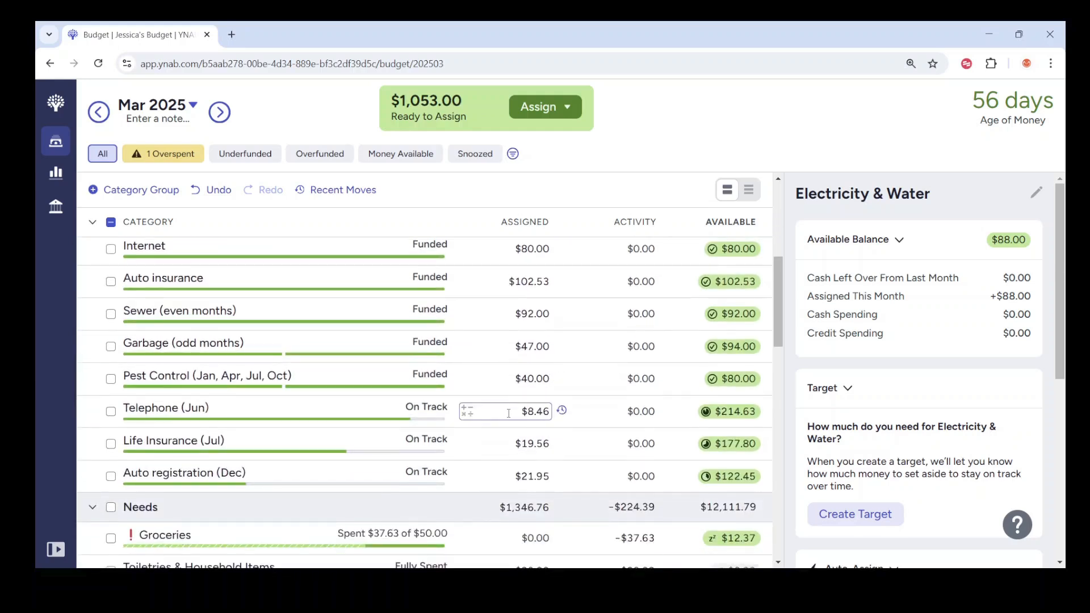
left_click(509, 414)
type("10")
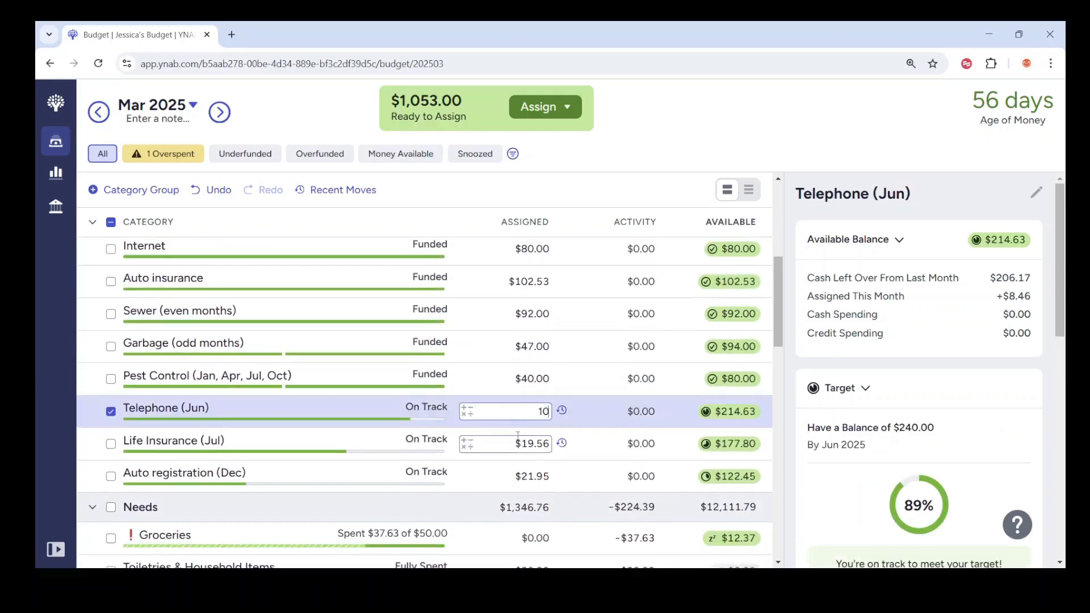
left_click(513, 440)
type("20")
key("Return")
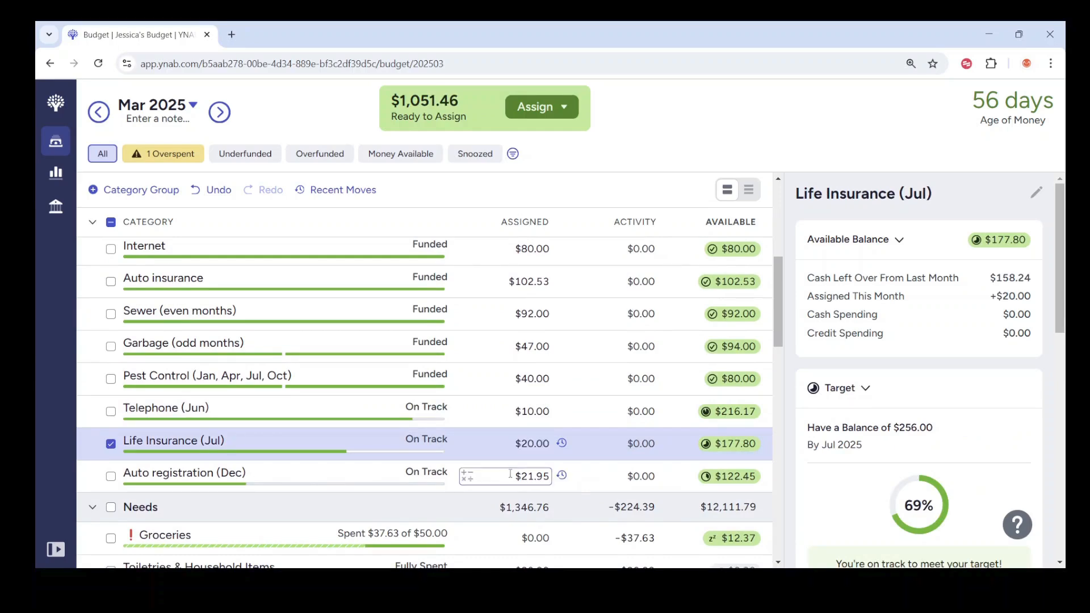
left_click(510, 473)
type("22")
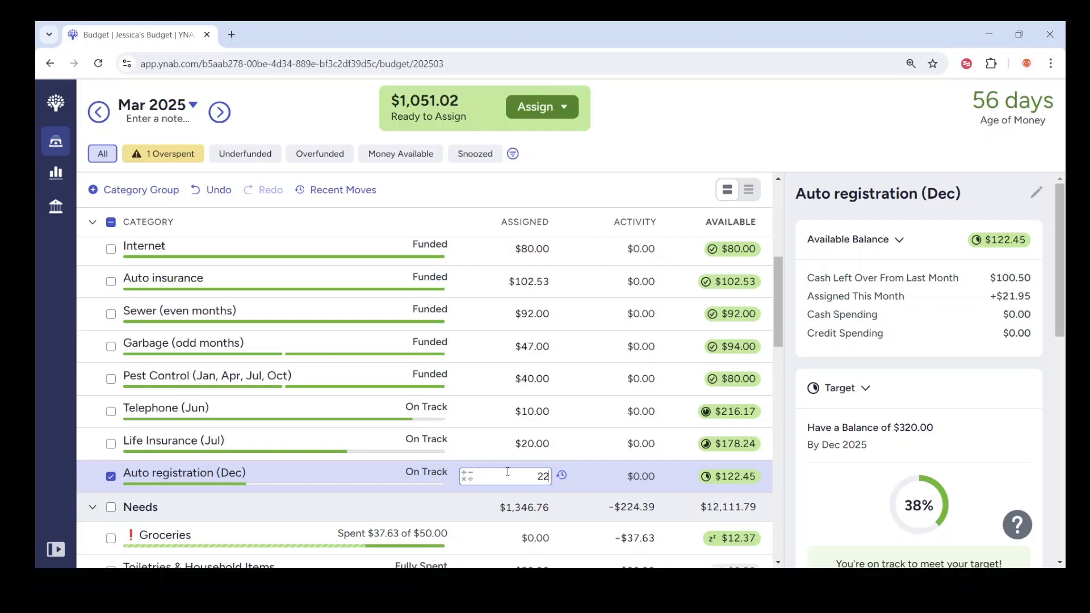
key("Return")
Step: Assign $600 to the Groceries category in Needs
scroll(554, 441, "down", 3)
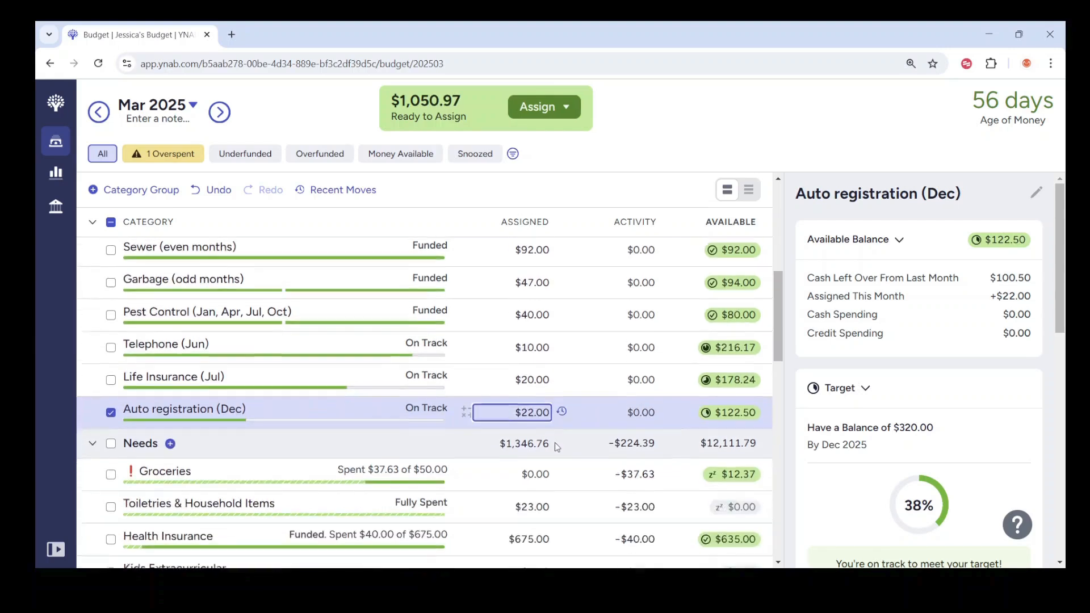
left_click(526, 403)
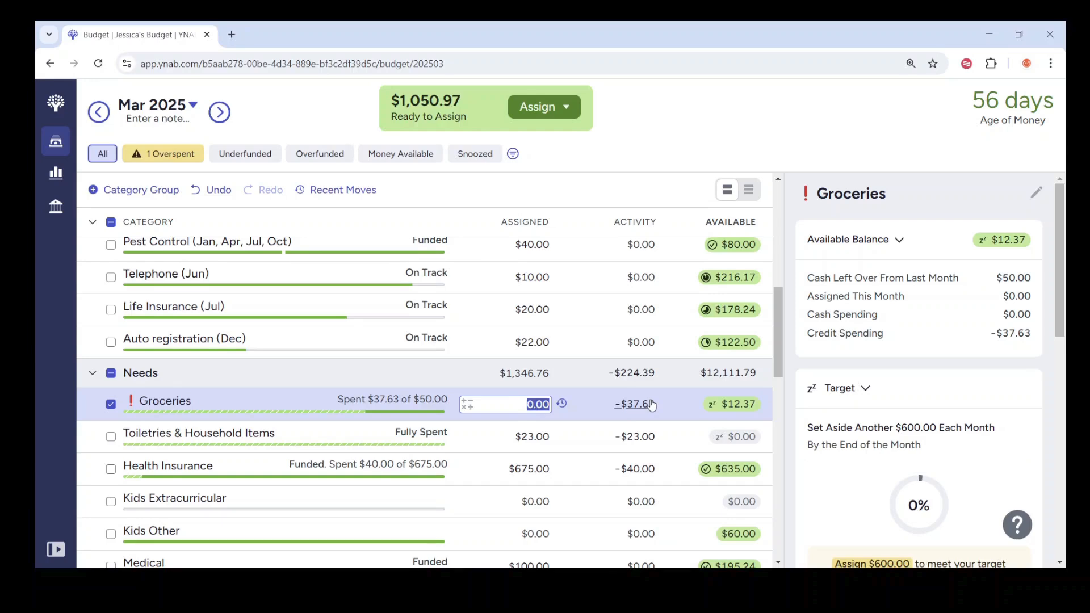
scroll(651, 403, "up", 8)
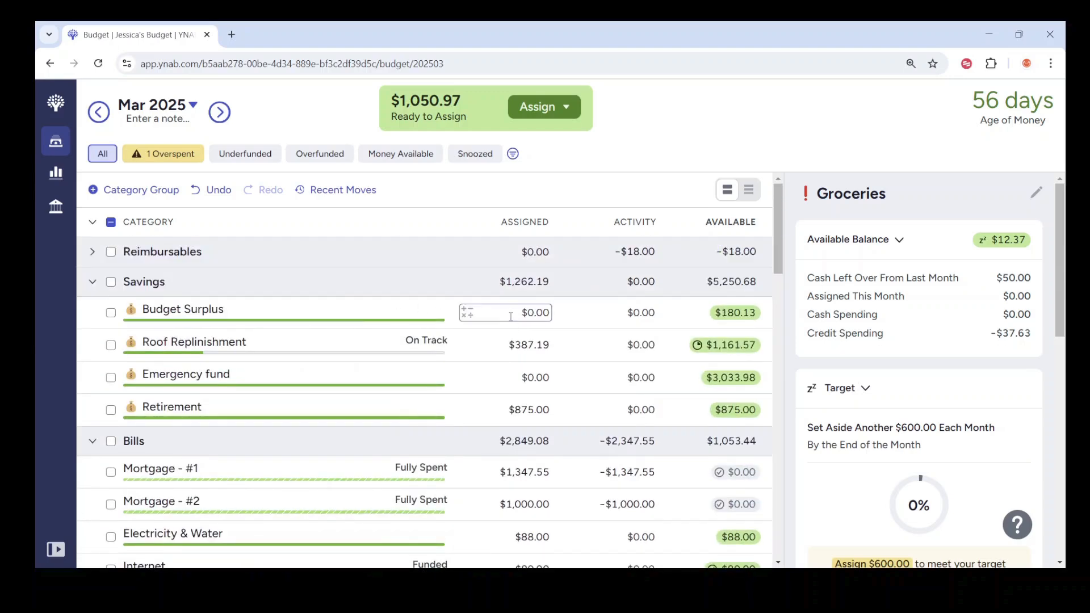
scroll(511, 330, "down", 8)
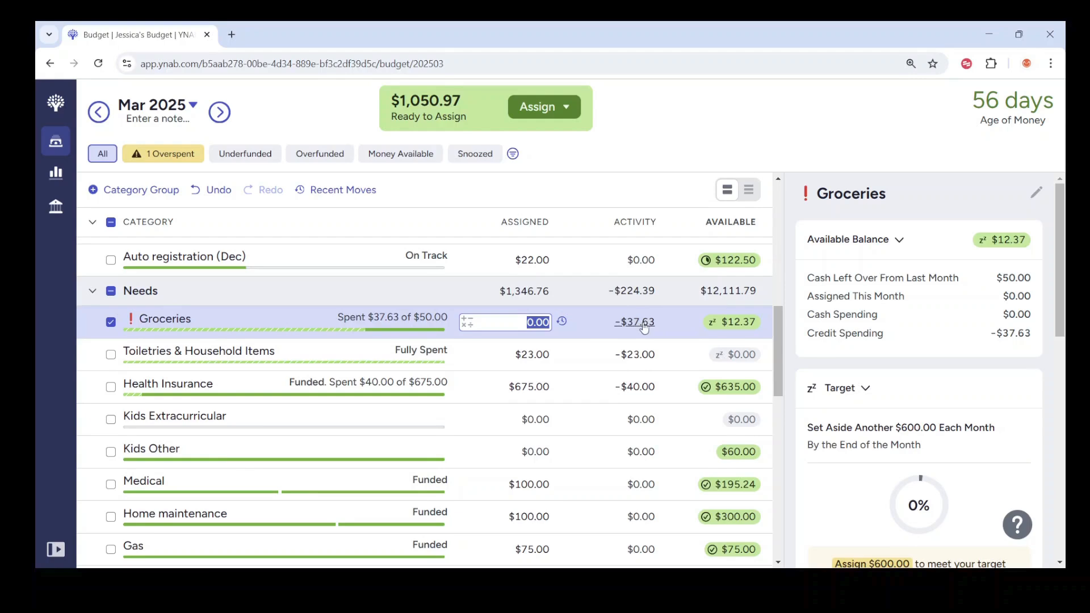
type("600")
key("Return")
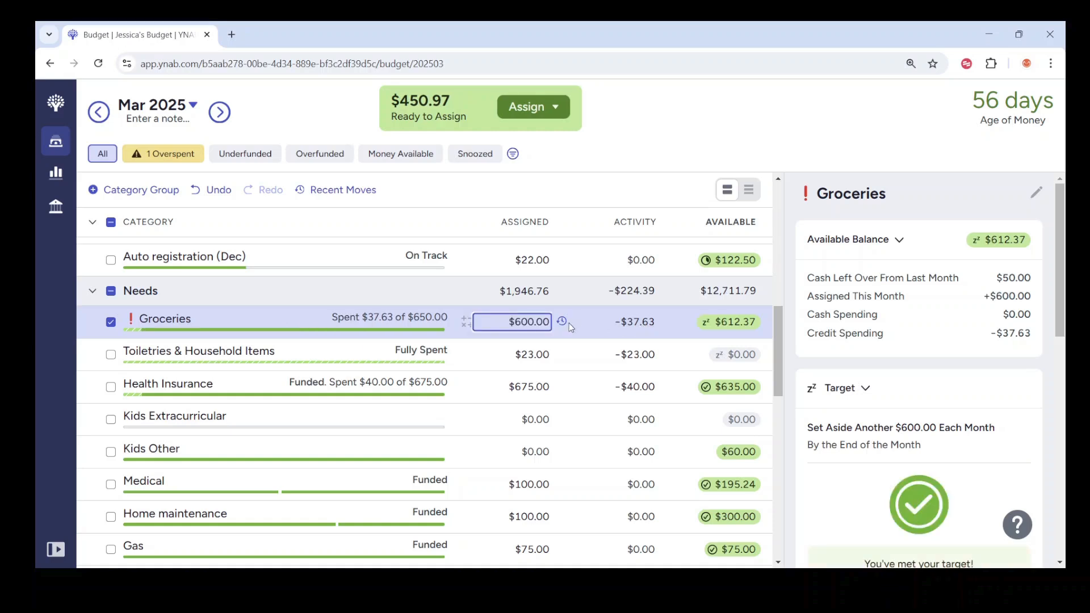
Step: Assign $50.00 to Toiletries & Household Items and compare it with the category's February and January 2025 figures
left_click(501, 355)
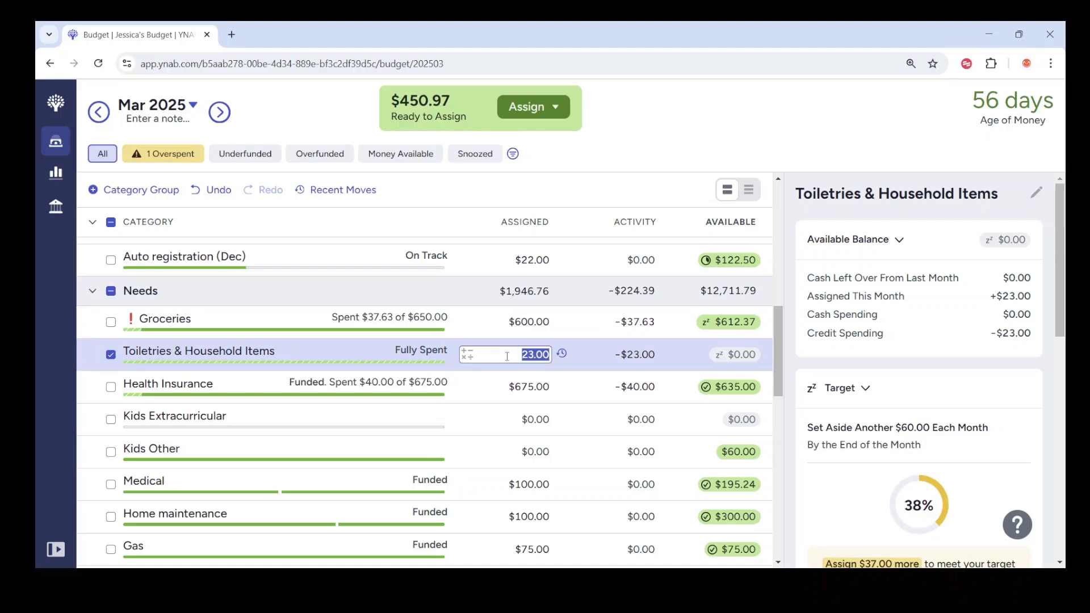
type("50.00")
key("Return")
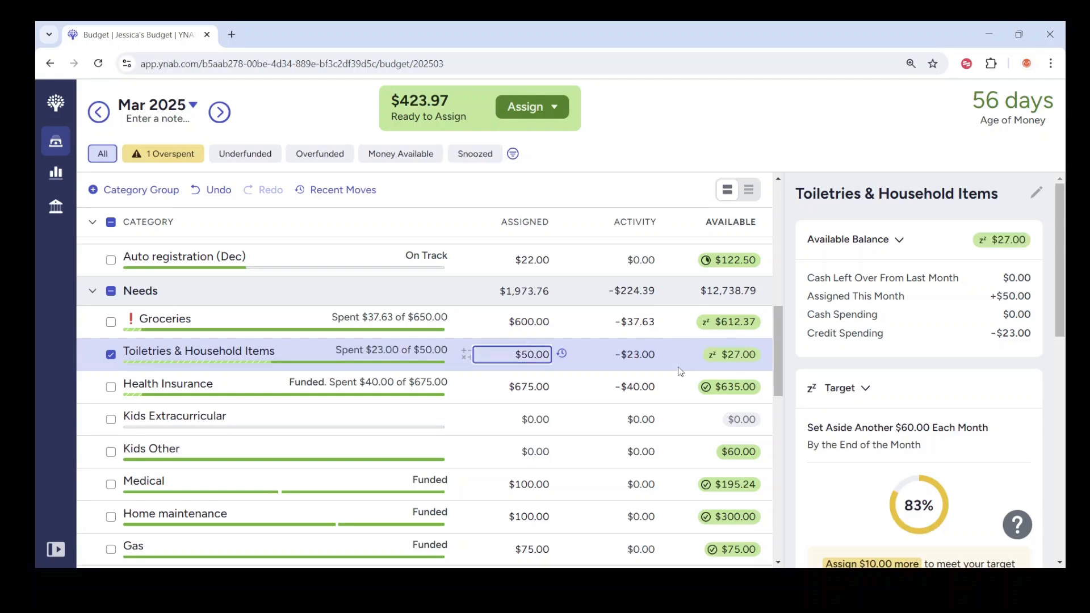
left_click(108, 114)
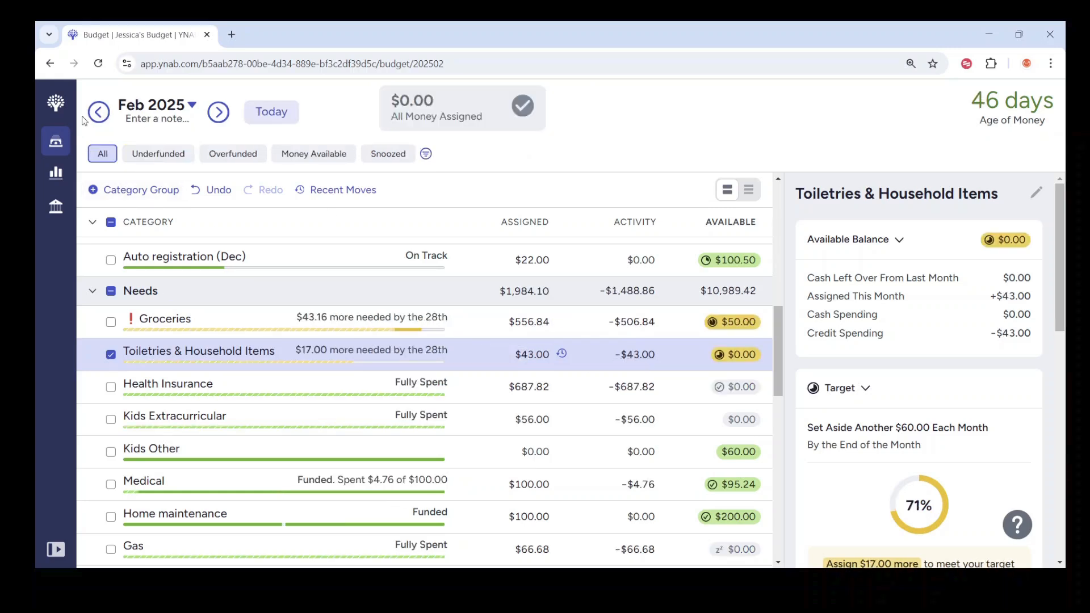
left_click(99, 113)
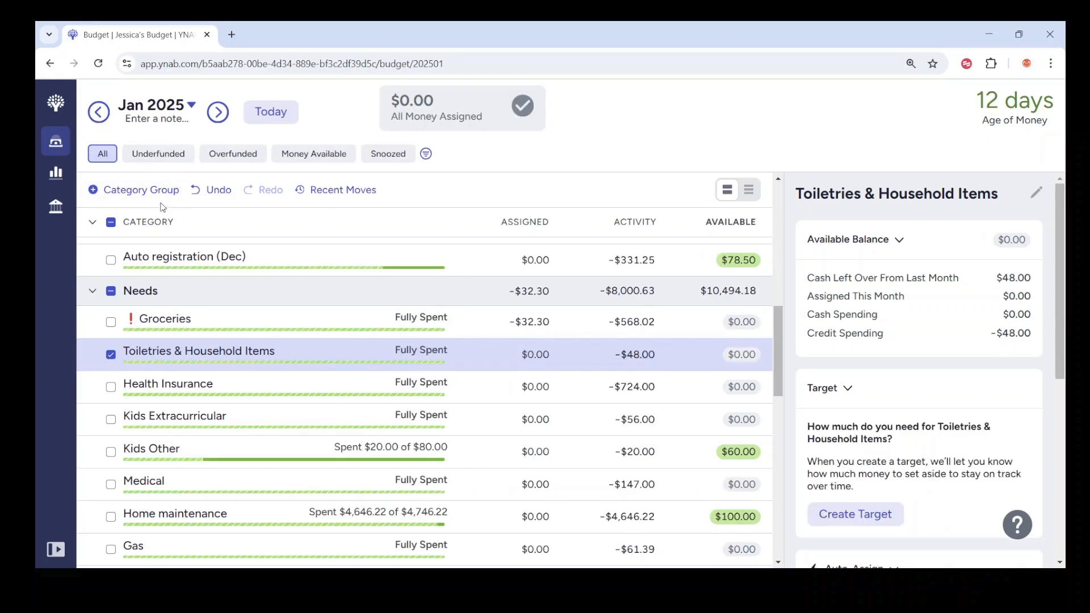
left_click(219, 112)
left_click(220, 112)
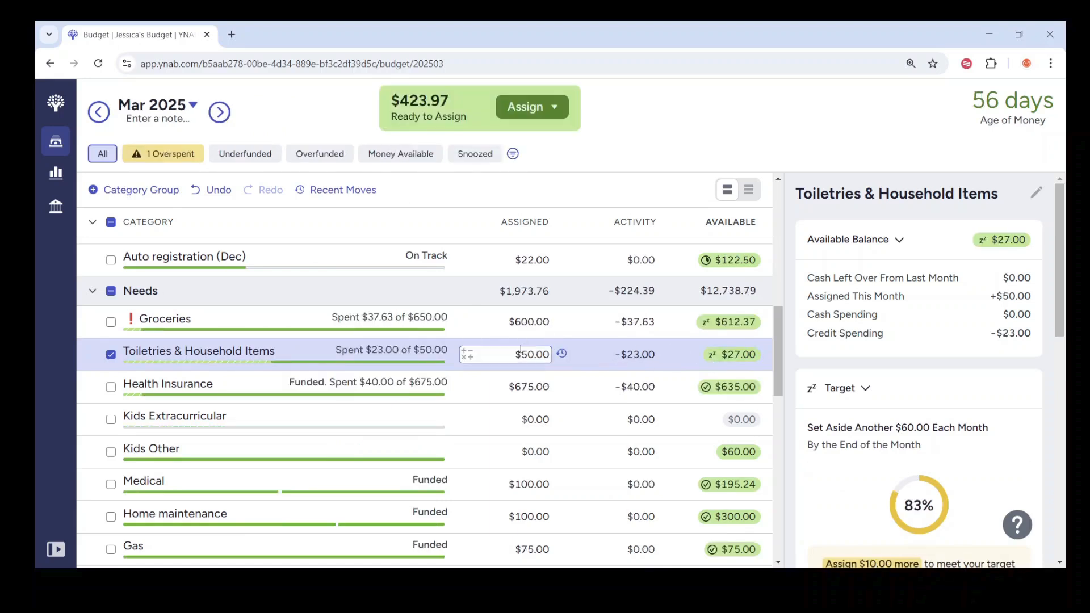
Step: Assign $687.82 to the Health Insurance category in Needs, matching last month's assigned amount
left_click(520, 385)
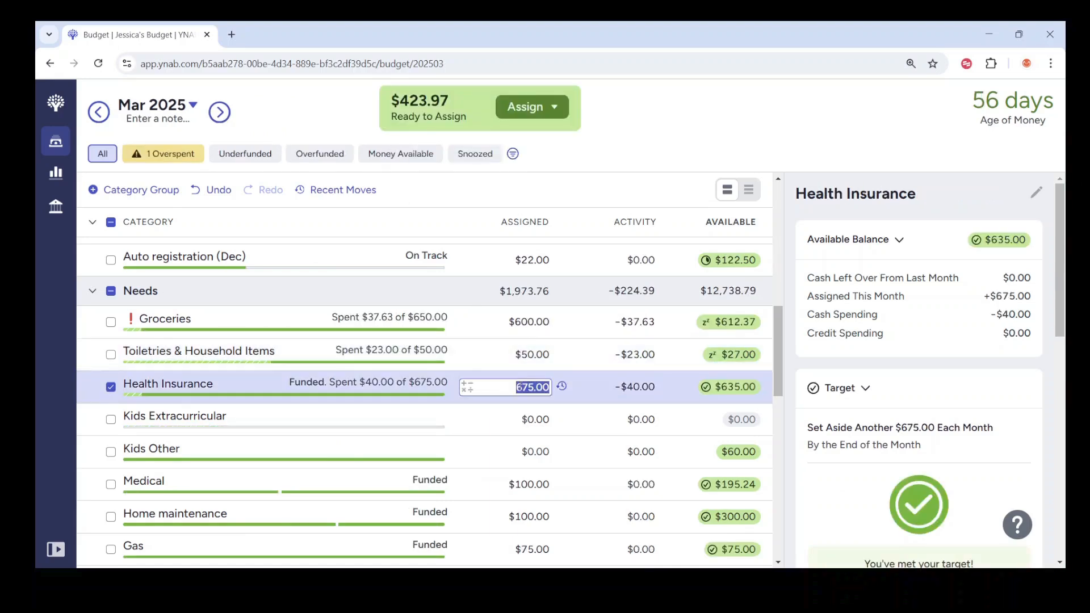
scroll(994, 403, "down", 8)
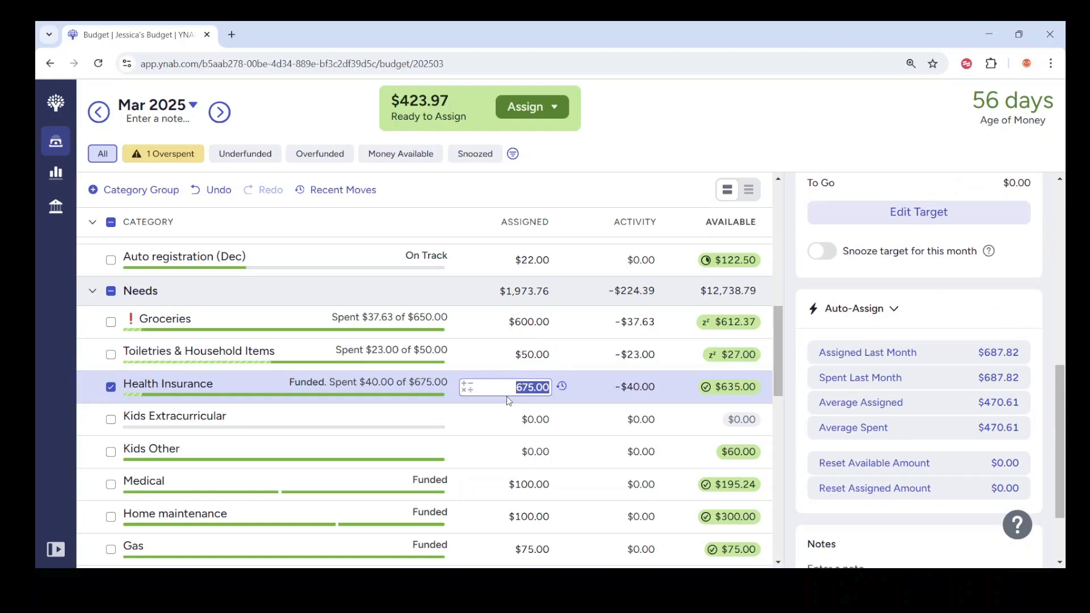
type("687.82")
key("Return")
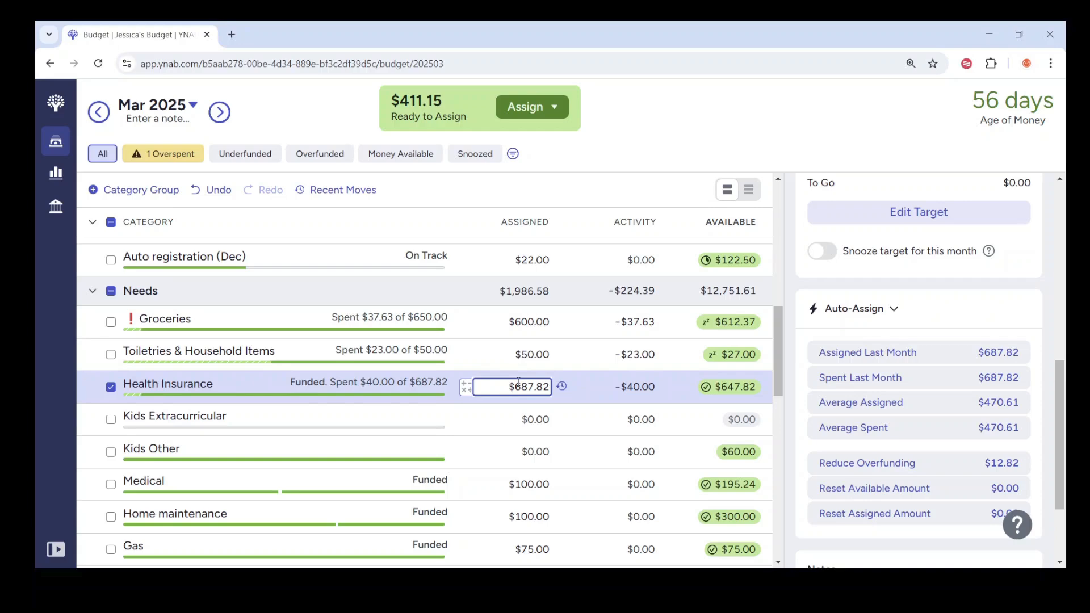
Step: Check the Home maintenance and Gas categories in Needs, comparing Gas with its February and January 2025 figures
scroll(518, 383, "down", 1)
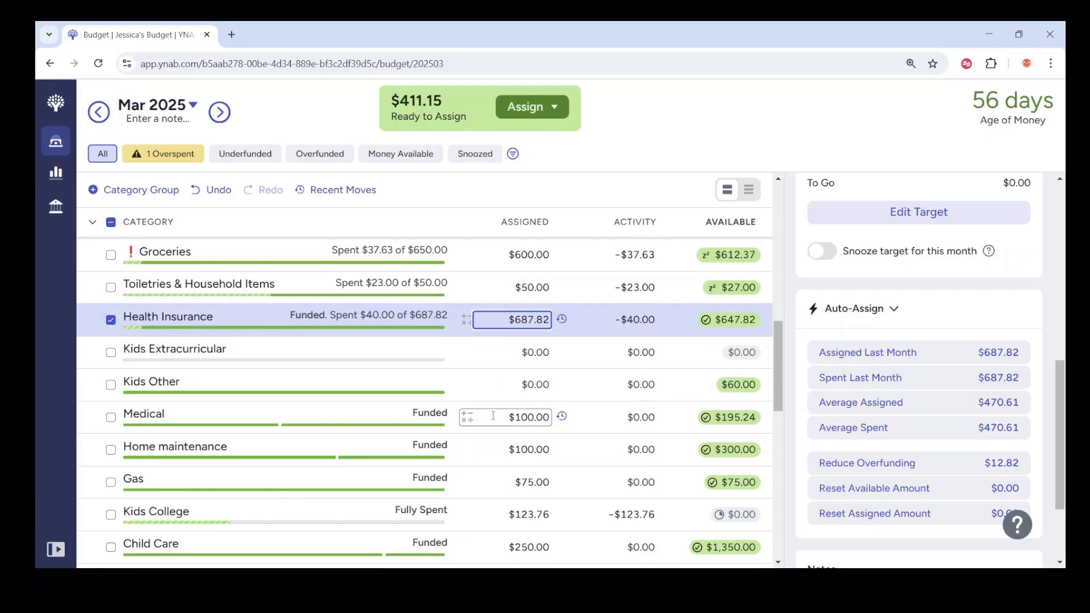
left_click(492, 446)
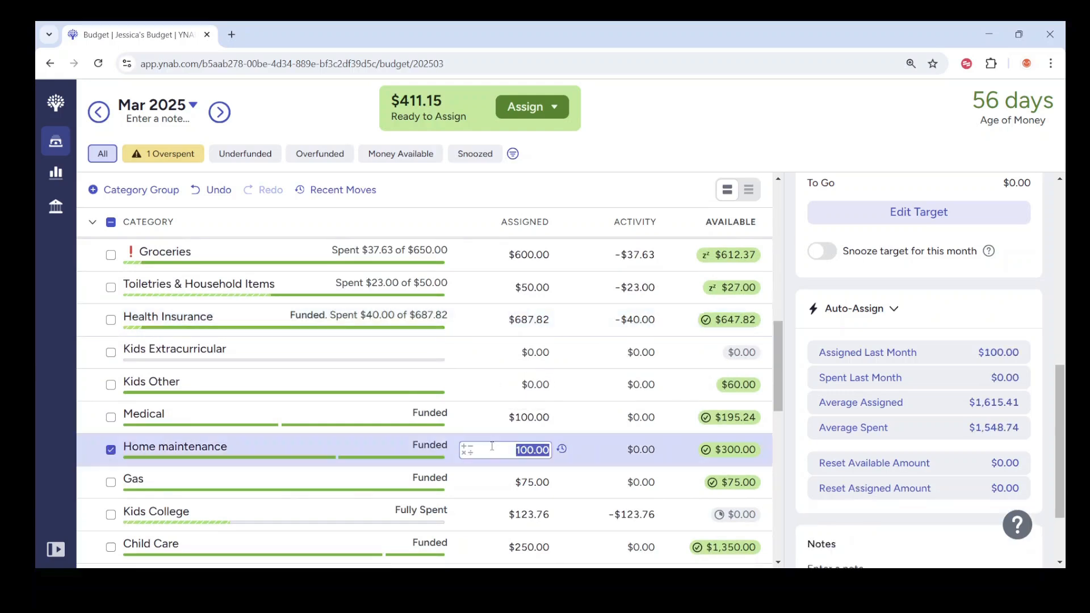
scroll(491, 446, "down", 1)
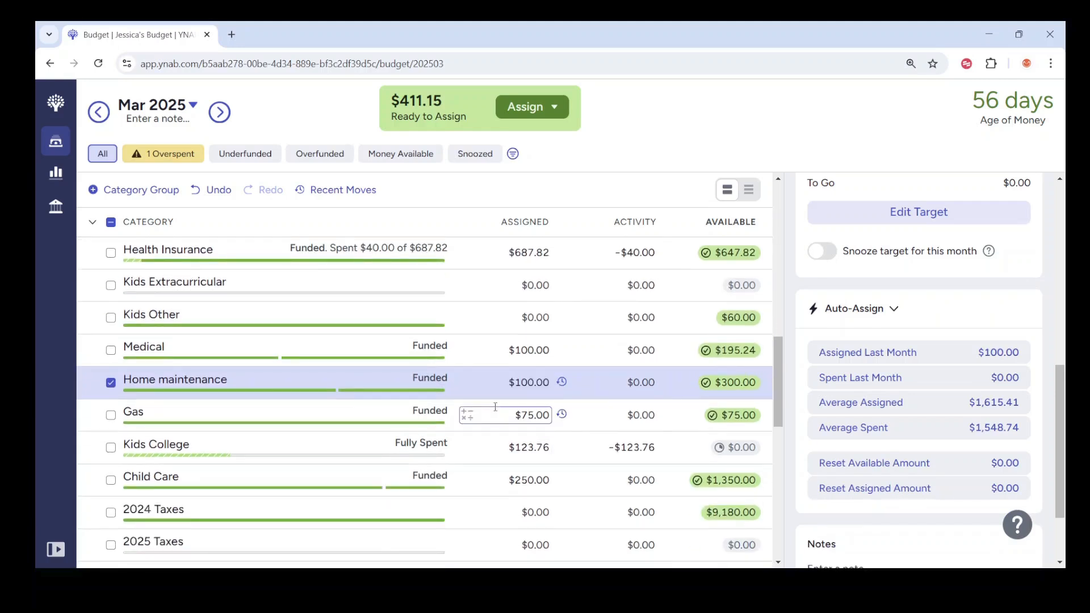
left_click(495, 416)
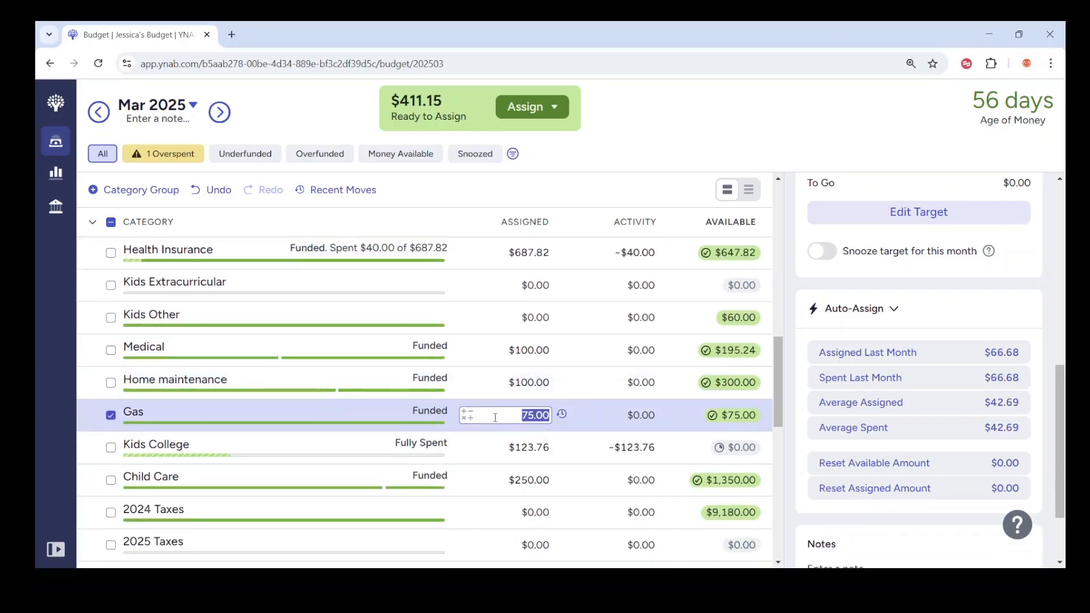
left_click(100, 110)
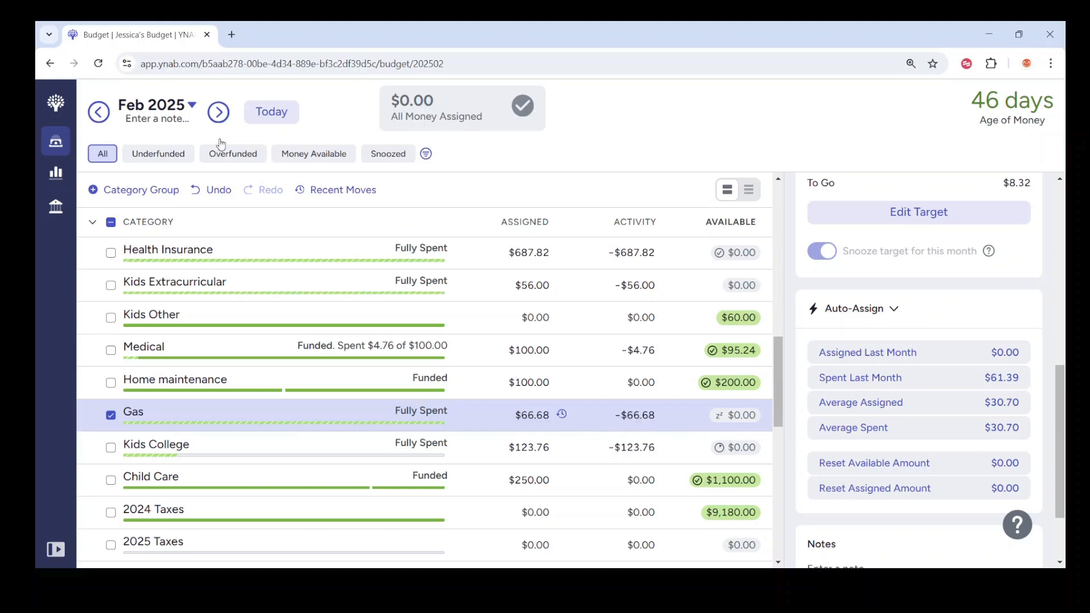
left_click(98, 112)
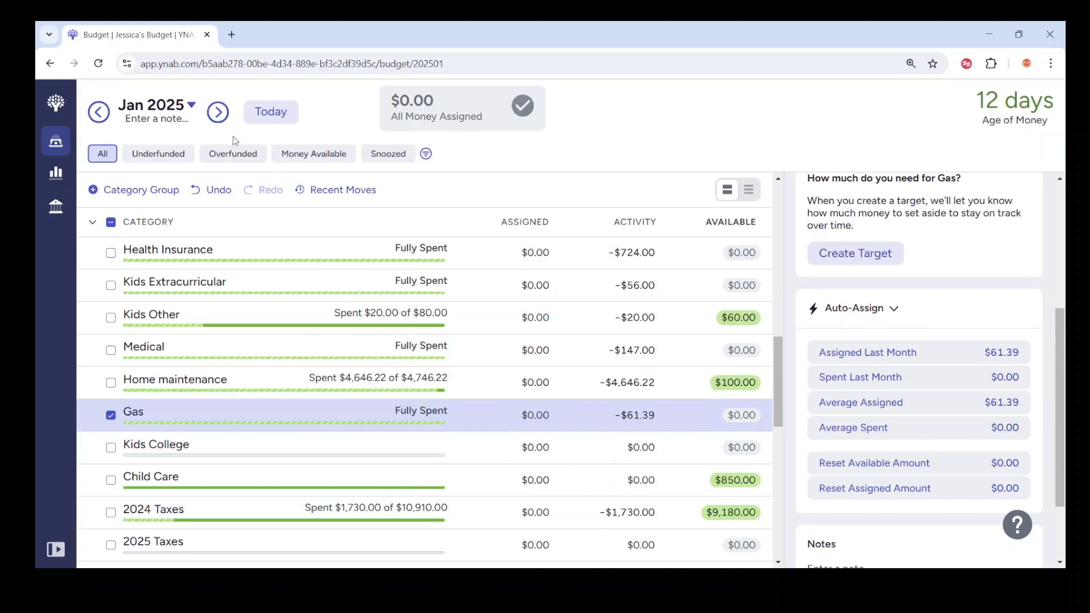
left_click(217, 114)
left_click(264, 112)
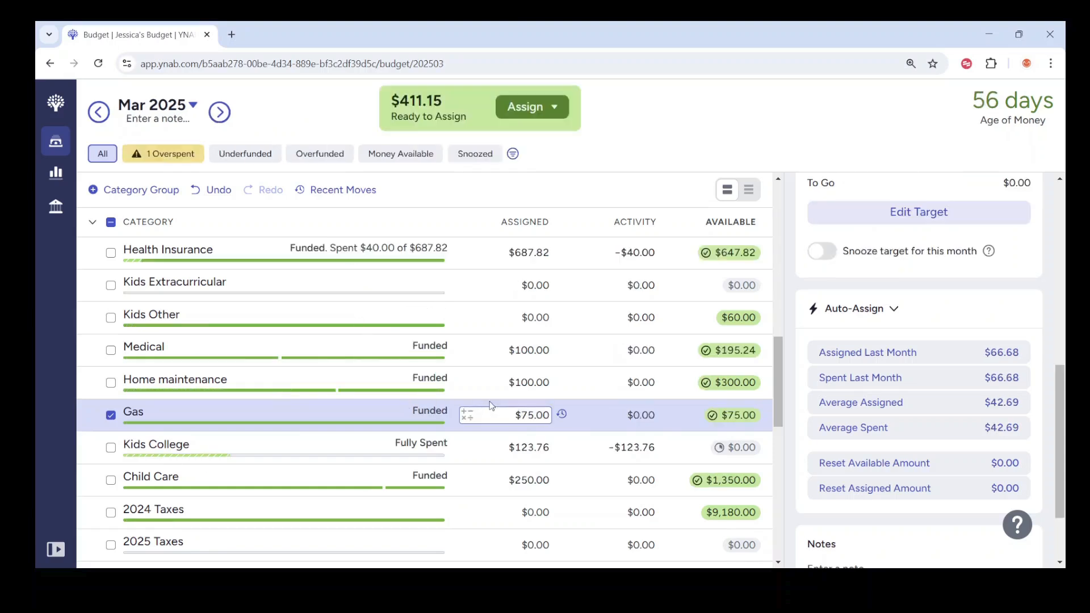
Step: Assign $65.00 to the Gas category for March 2025 and snooze its target for this month
left_click(492, 409)
type("65.00")
key("Return")
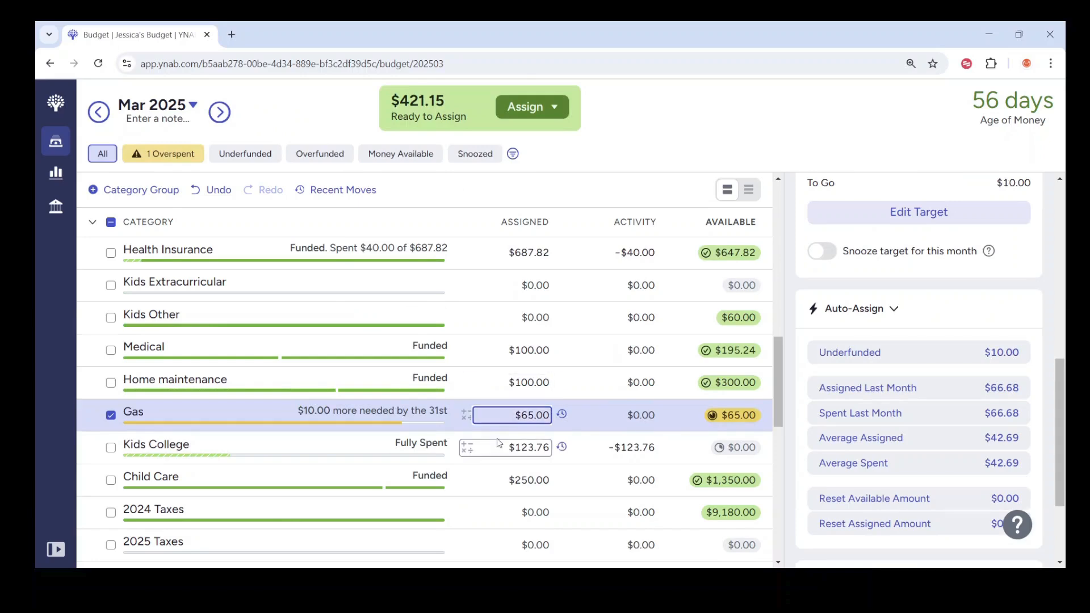
scroll(908, 454, "down", 3)
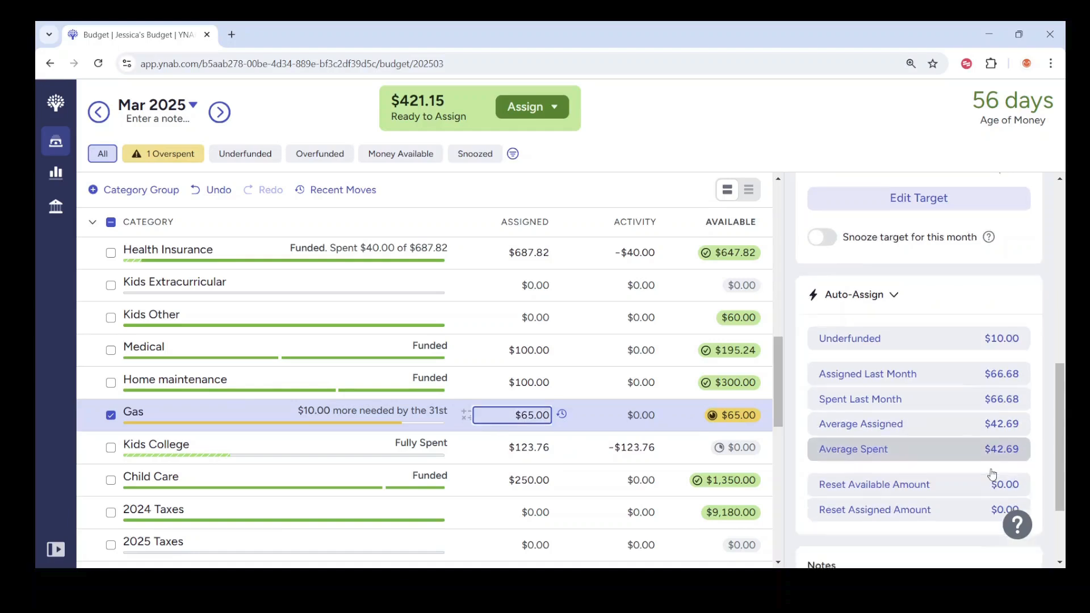
scroll(902, 341, "up", 4)
left_click(821, 316)
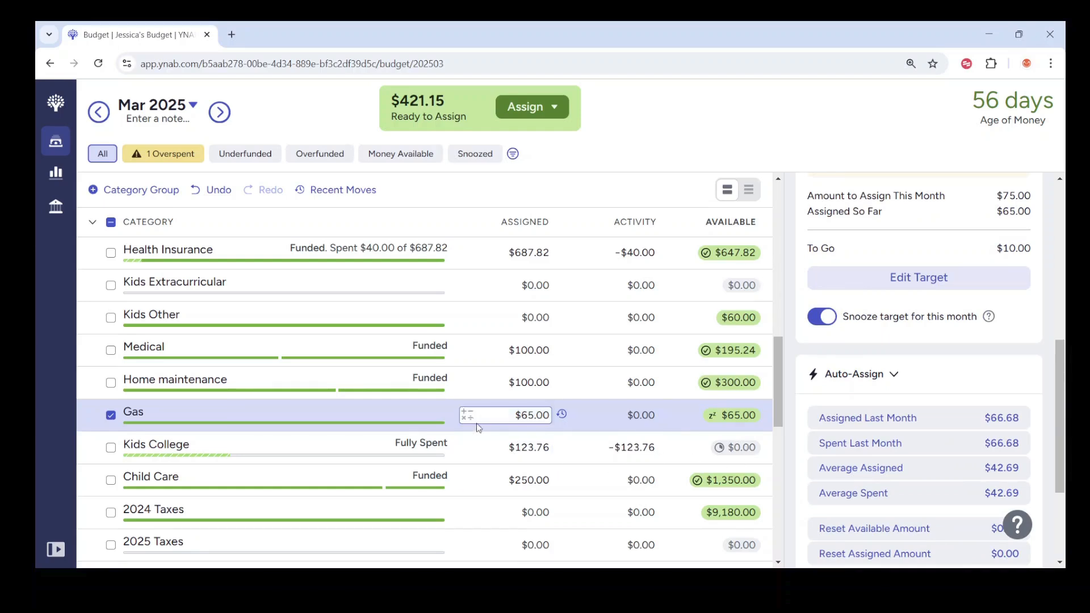
Step: Assign $200.00 to the Restaurants category in Wants
scroll(484, 386, "down", 1)
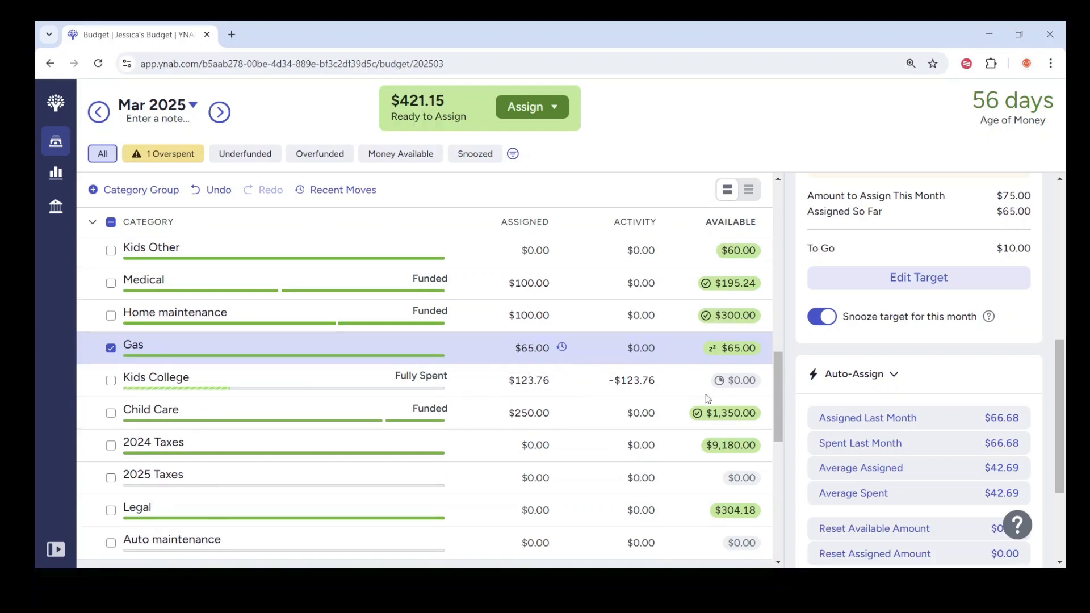
left_click_drag(778, 420, 784, 457)
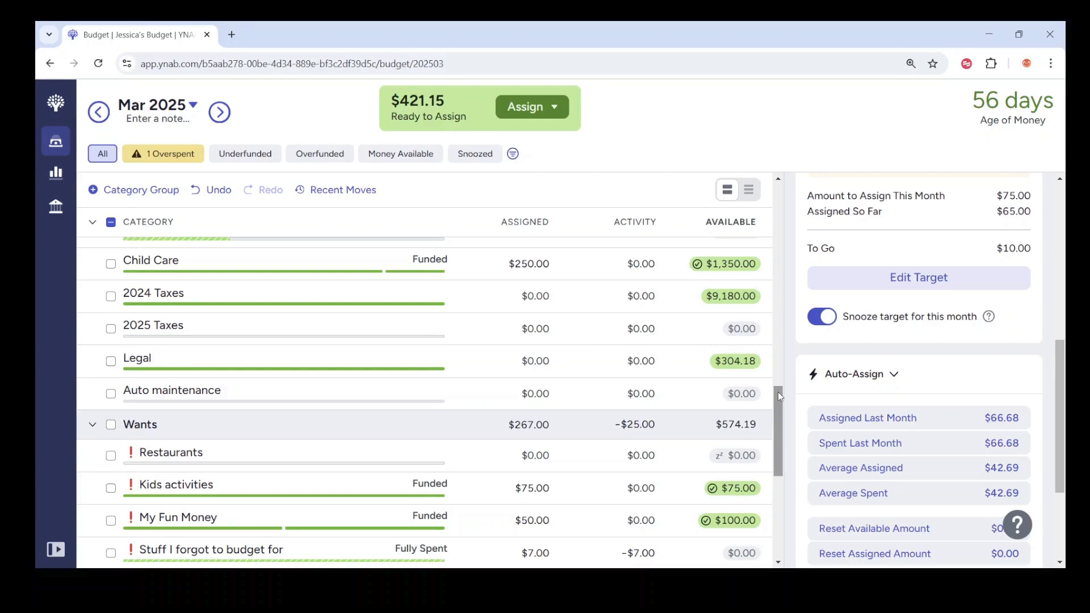
left_click_drag(778, 393, 780, 407)
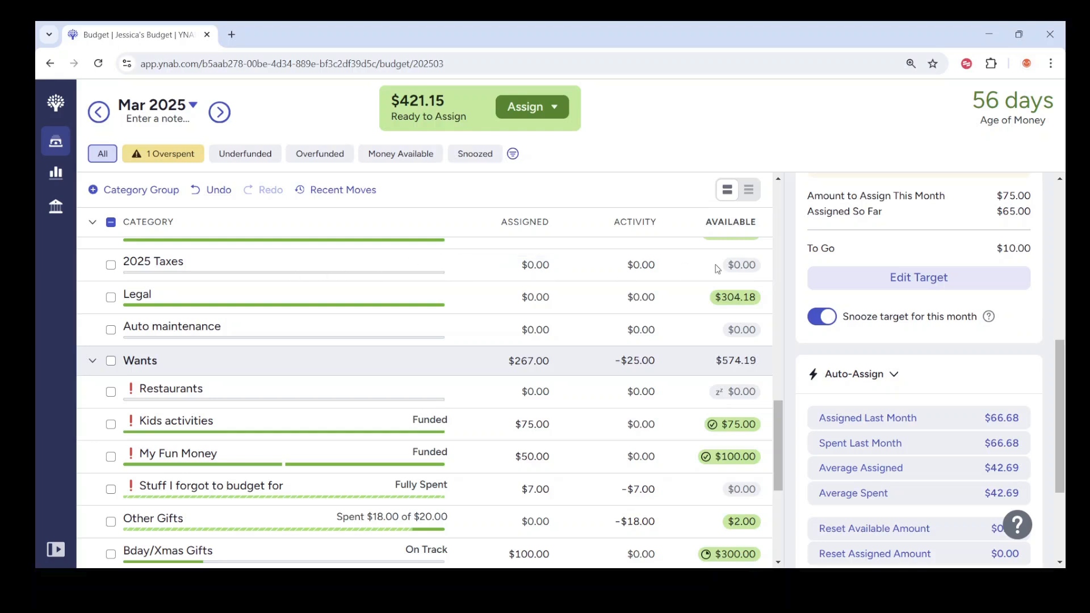
left_click_drag(777, 412, 777, 445)
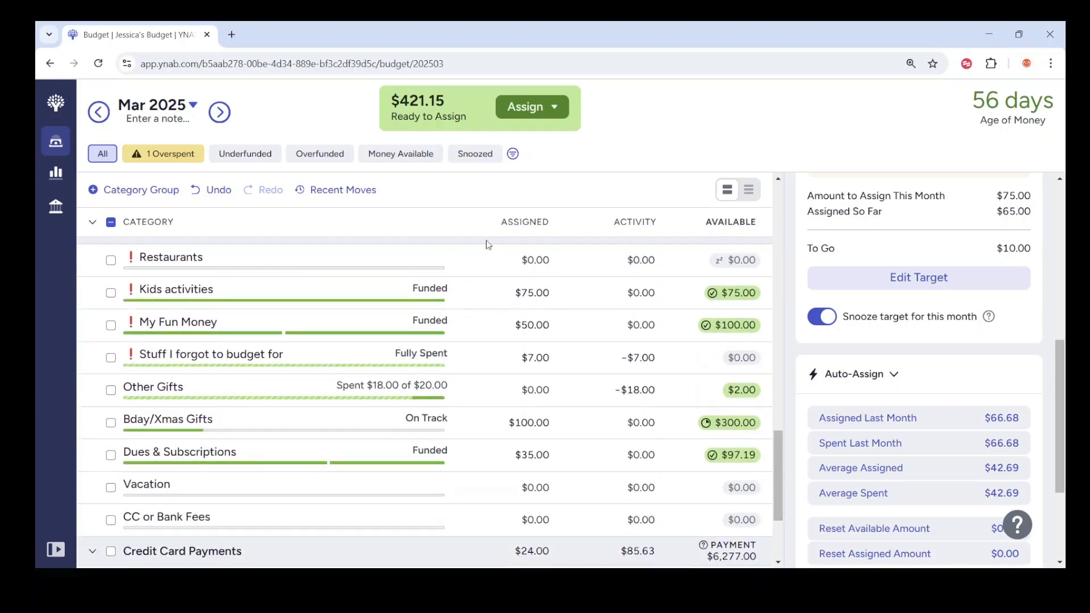
left_click(489, 257)
type("200.00")
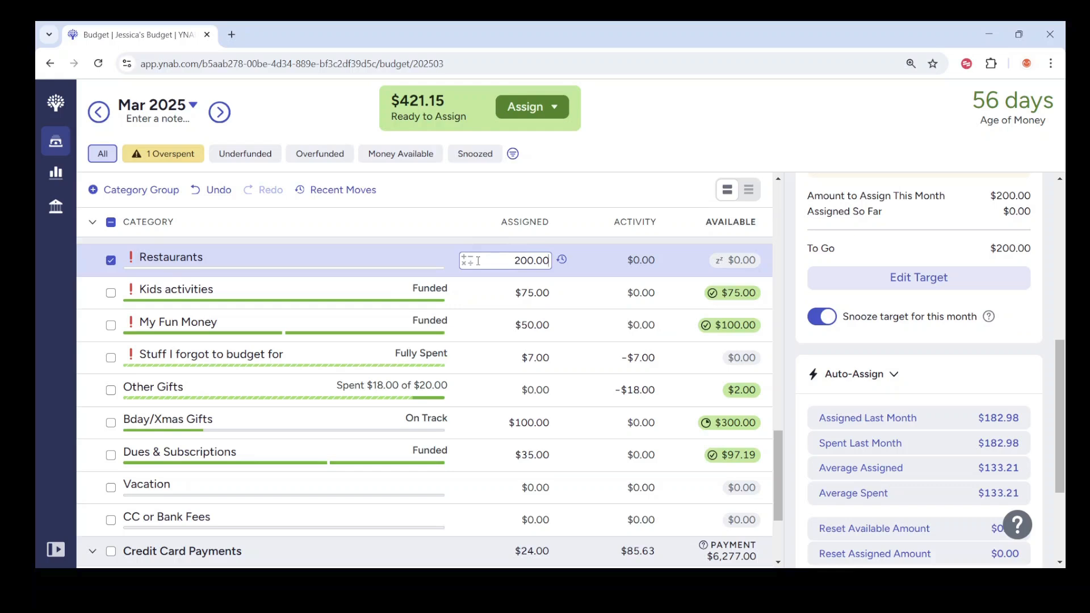
key("Return")
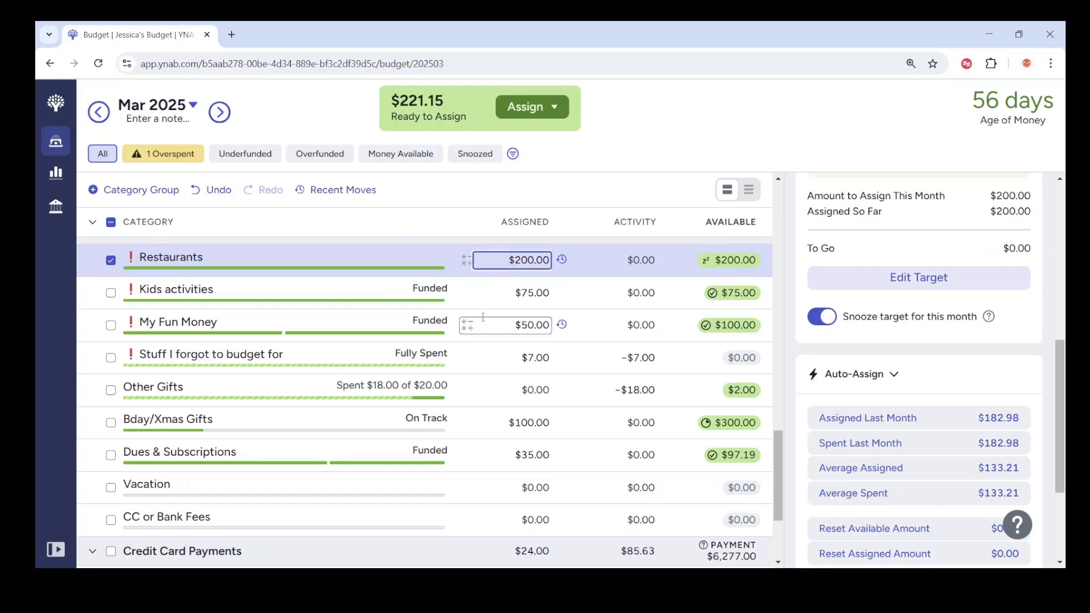
Step: Assign the sum of 180 and 25, $205.00, to the Kids activities category in Wants
left_click(496, 288)
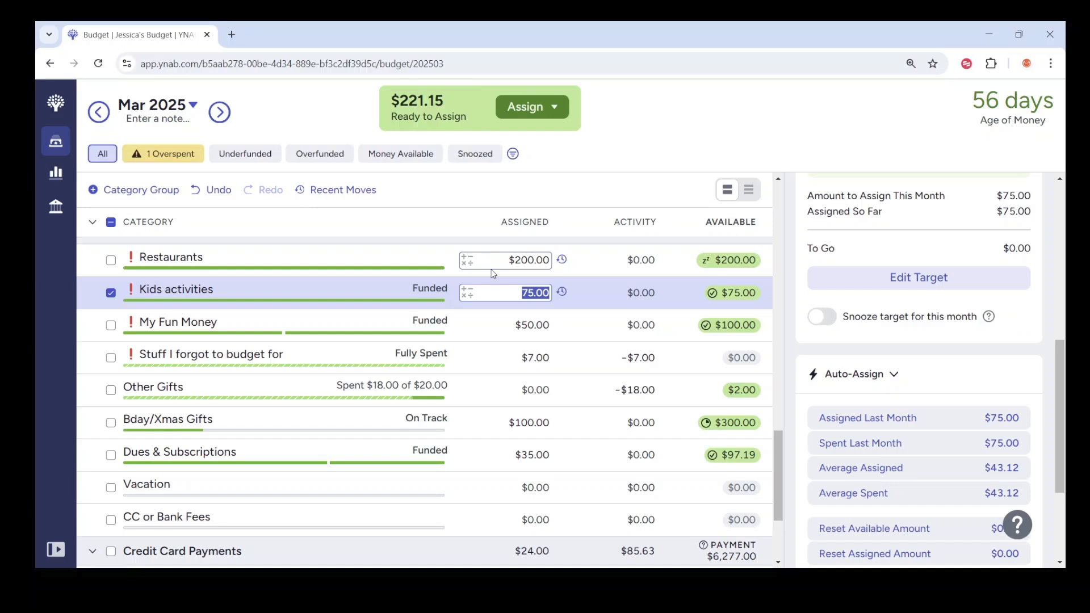
type("180+25")
key("Return")
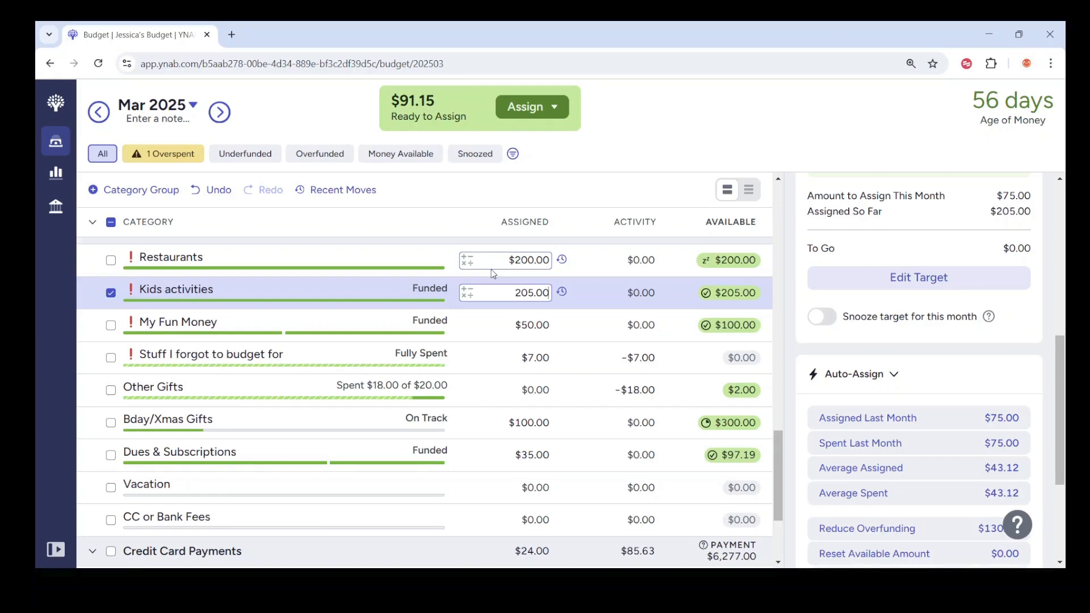
Step: Reduce the amount assigned to My Fun Money to $25.00 and snooze its target for this month
left_click(514, 326)
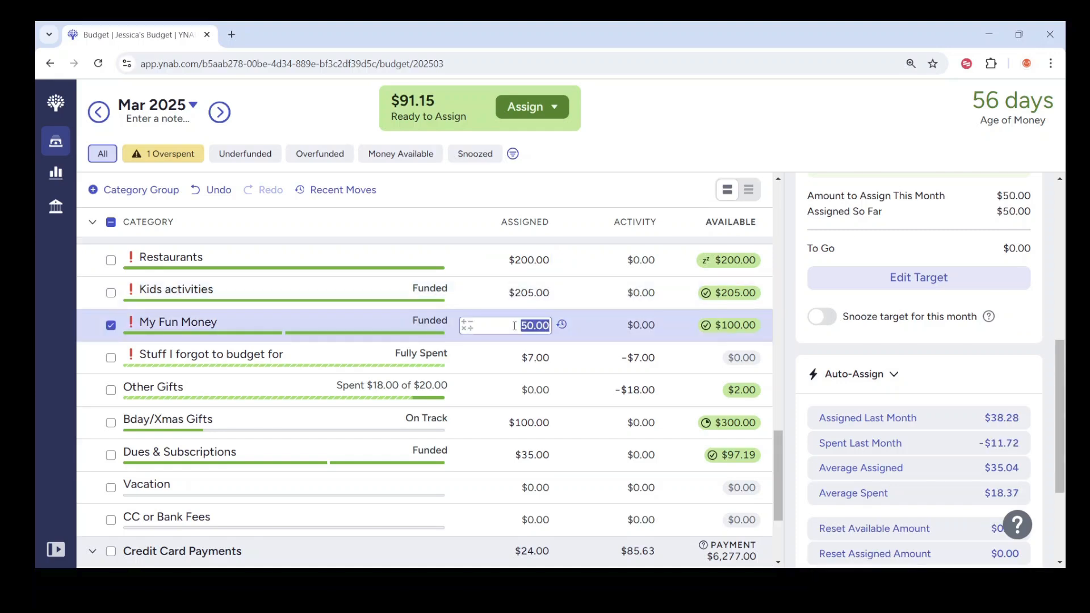
type("25")
key("Return")
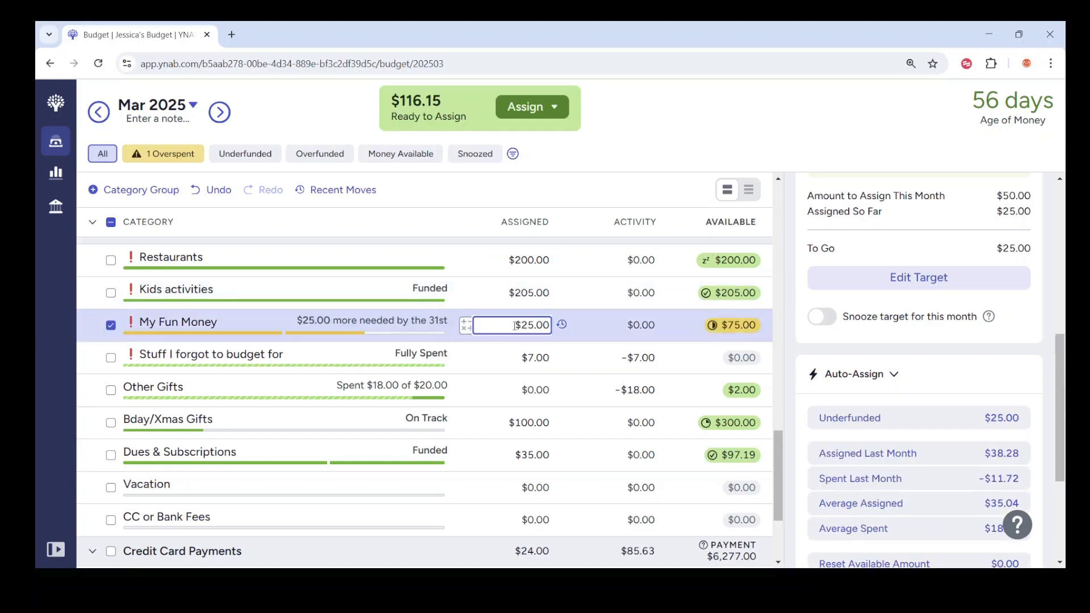
left_click(857, 320)
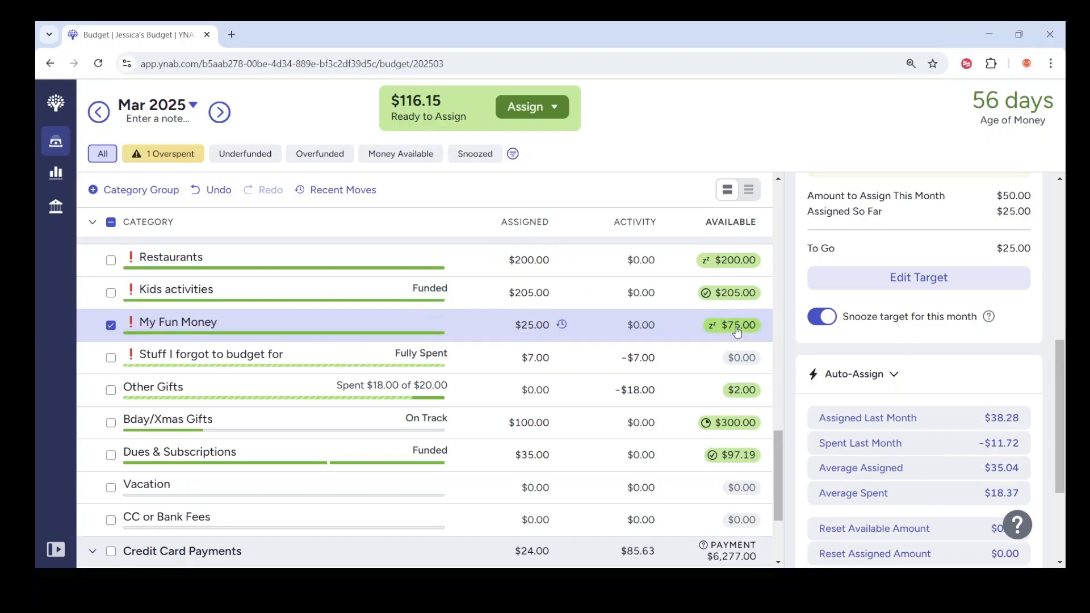
left_click(474, 325)
Step: Set the amount assigned to the Stuff I forgot to budget for category to $0.00
left_click(517, 350)
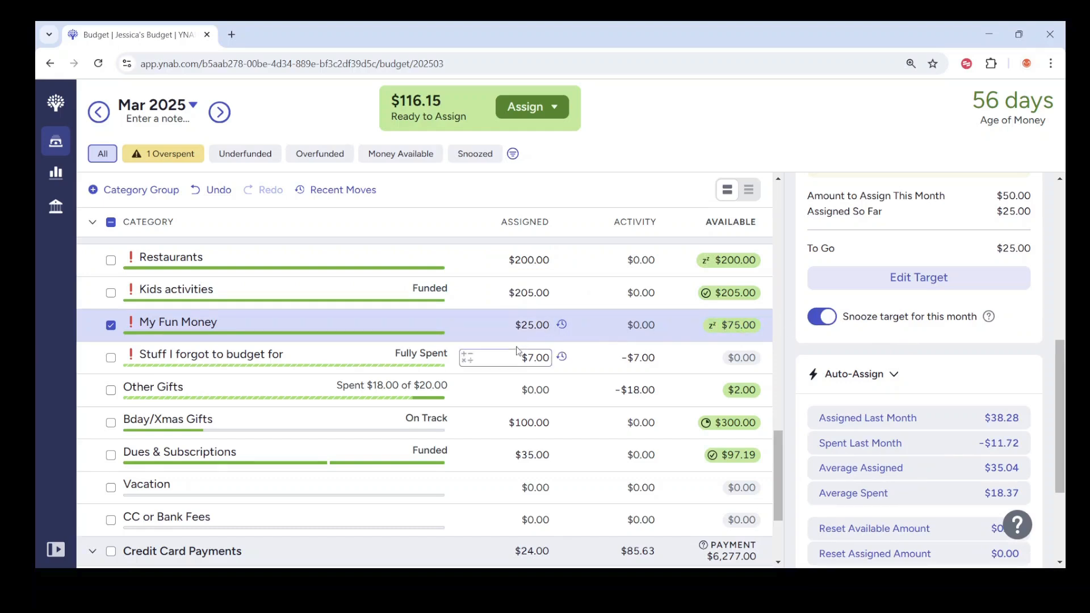
left_click(517, 351)
type("0")
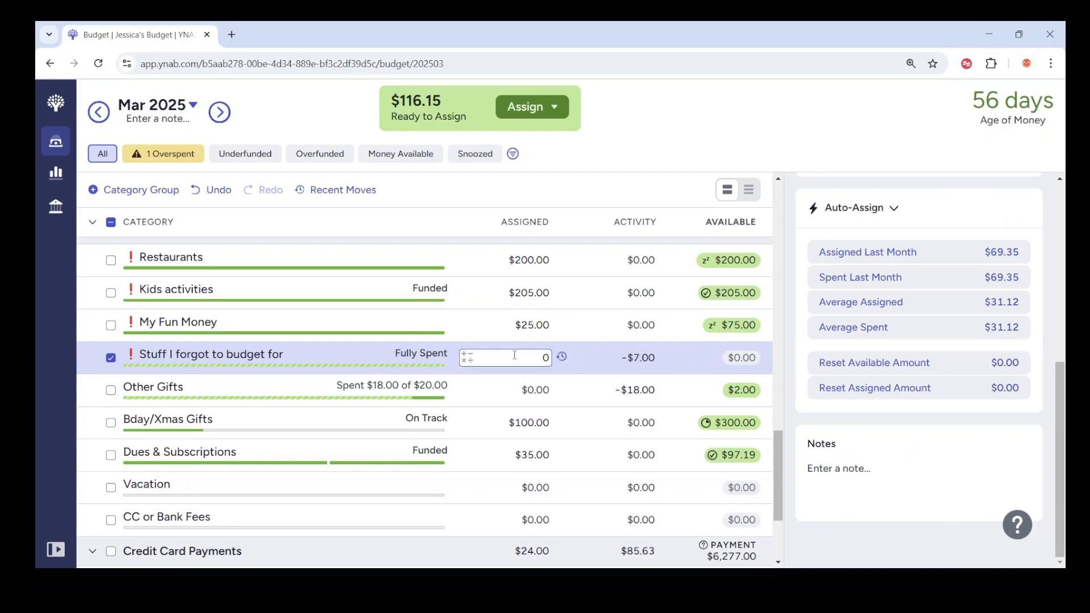
key("Return")
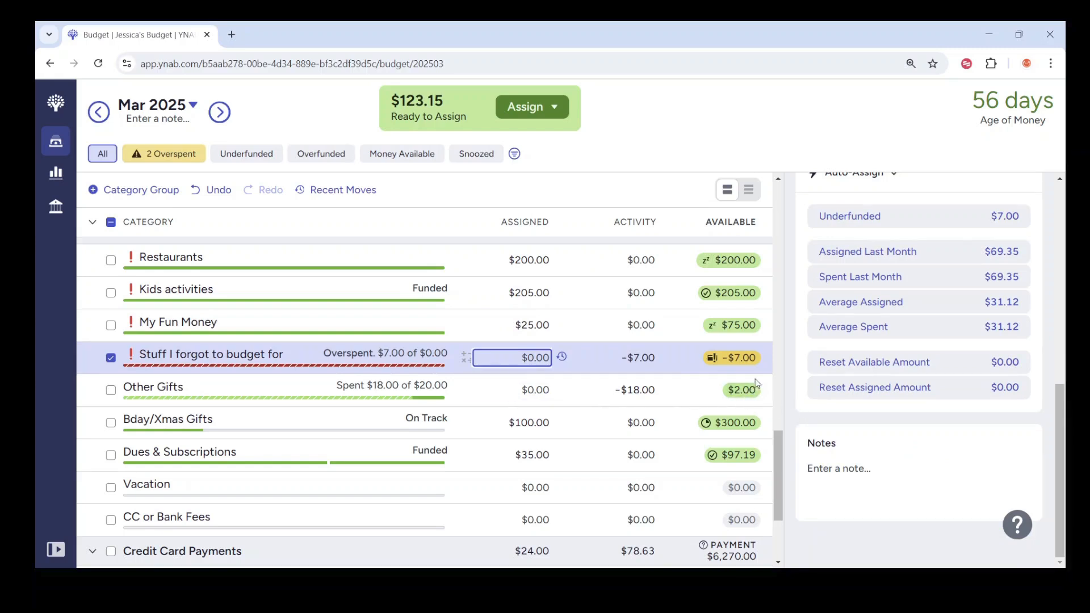
Step: Set the amount assigned to Other Gifts to -$2.00 to release its leftover money
left_click(521, 391)
key("BackSpace")
type("-2")
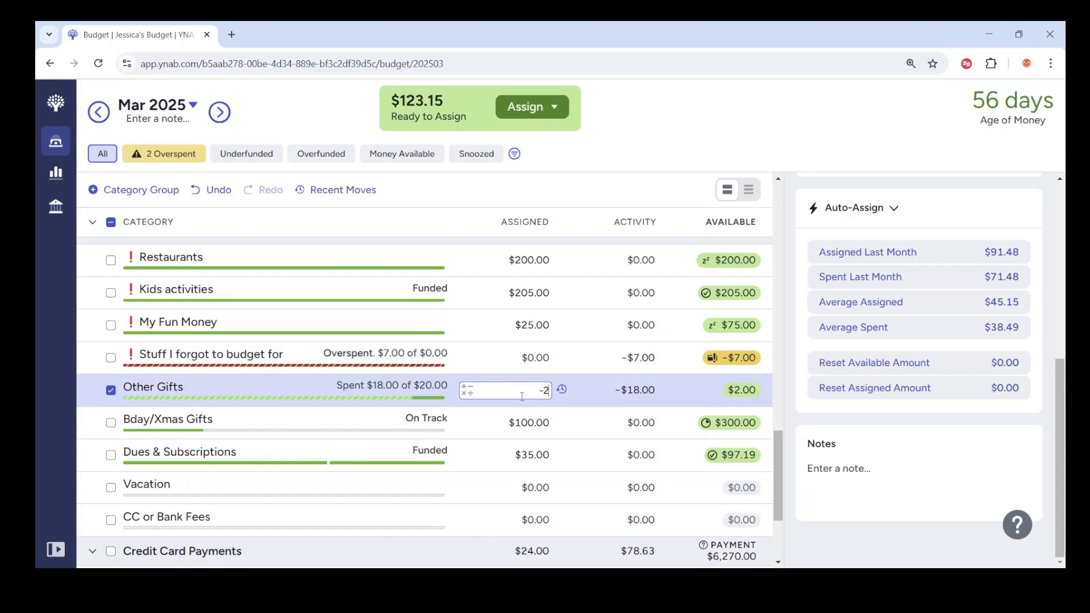
key("Return")
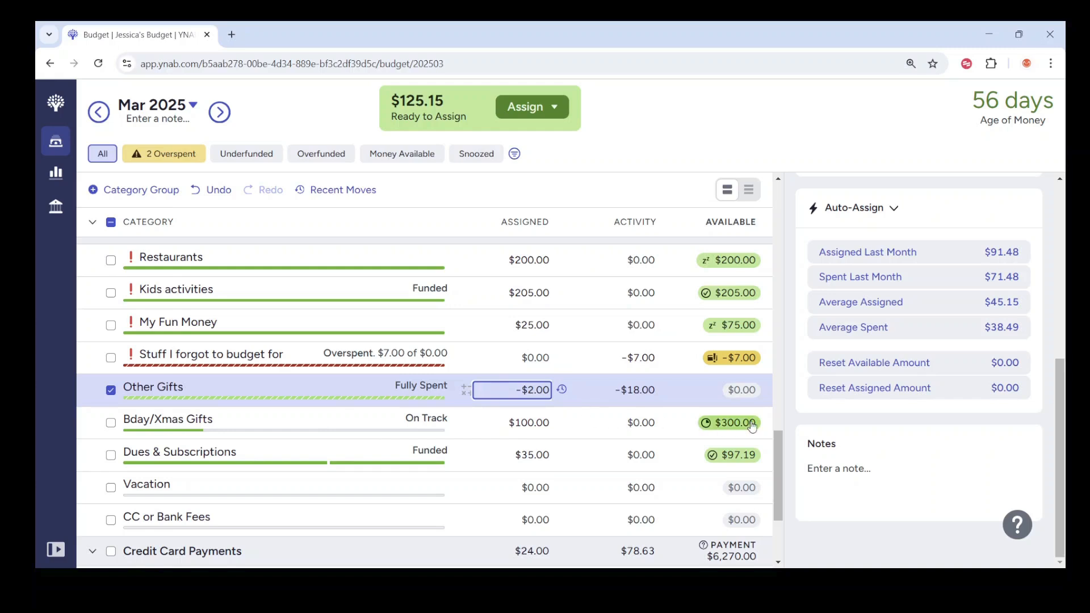
Step: Clear the amount assigned to Dues & Subscriptions and assign the sum of 62 and 20, $82.00, instead
left_click_drag(779, 446, 778, 465)
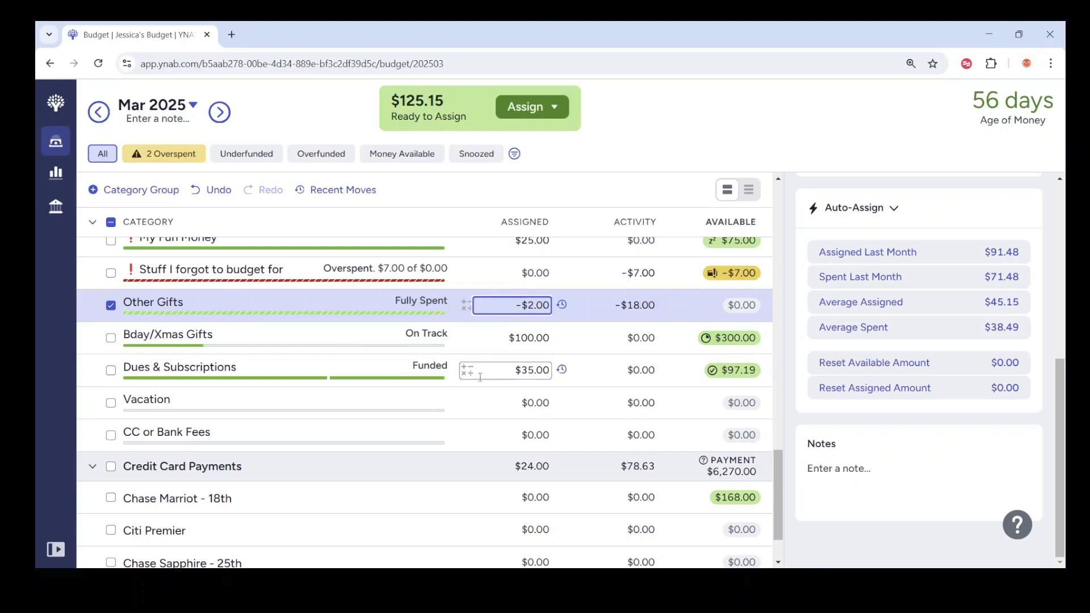
left_click(502, 369)
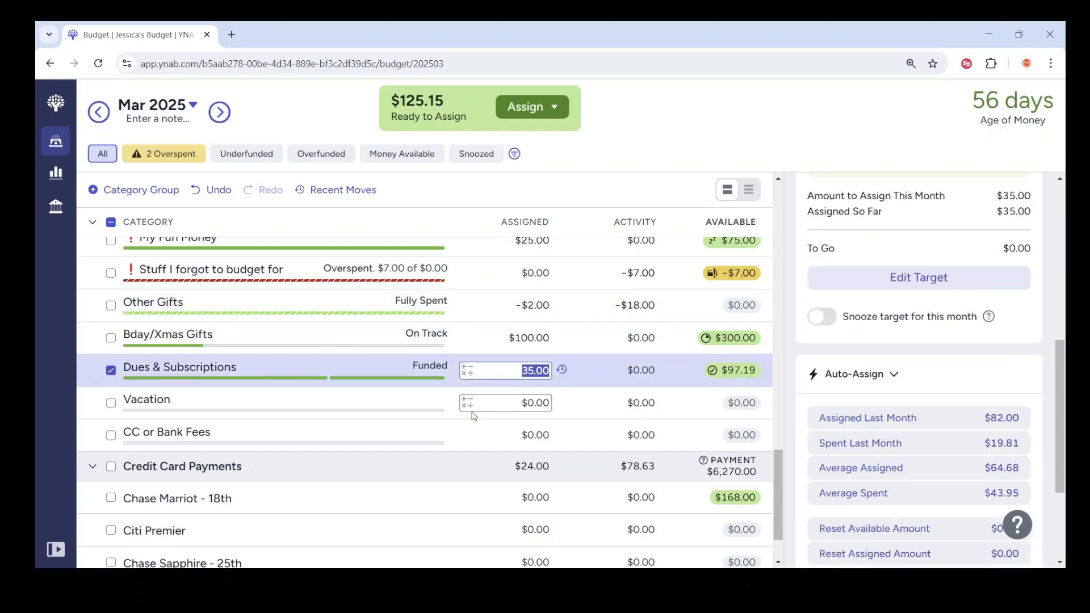
key("BackSpace")
key("Return")
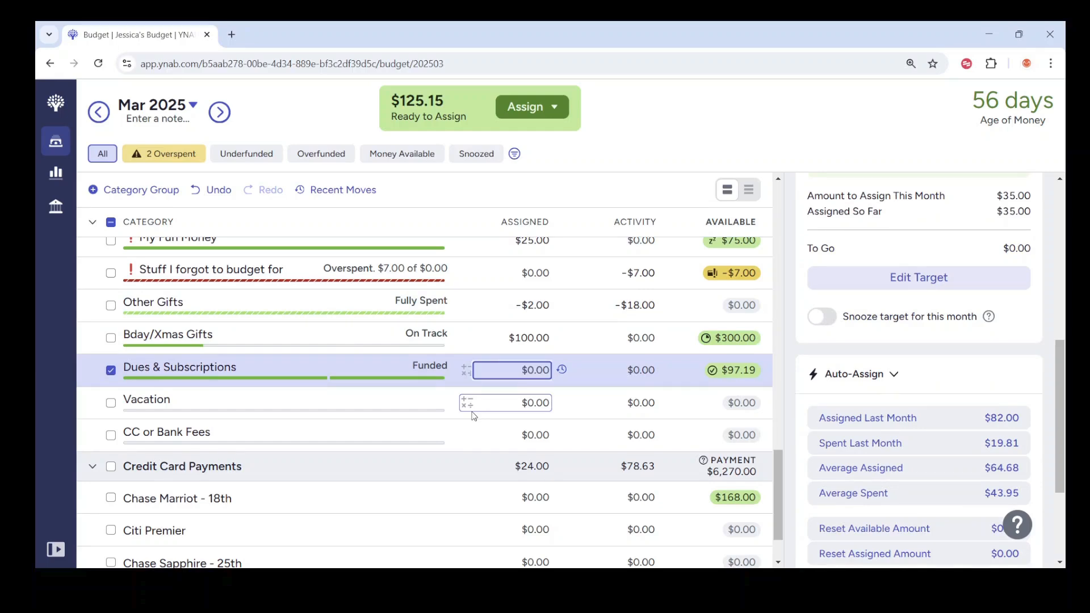
left_click(495, 364)
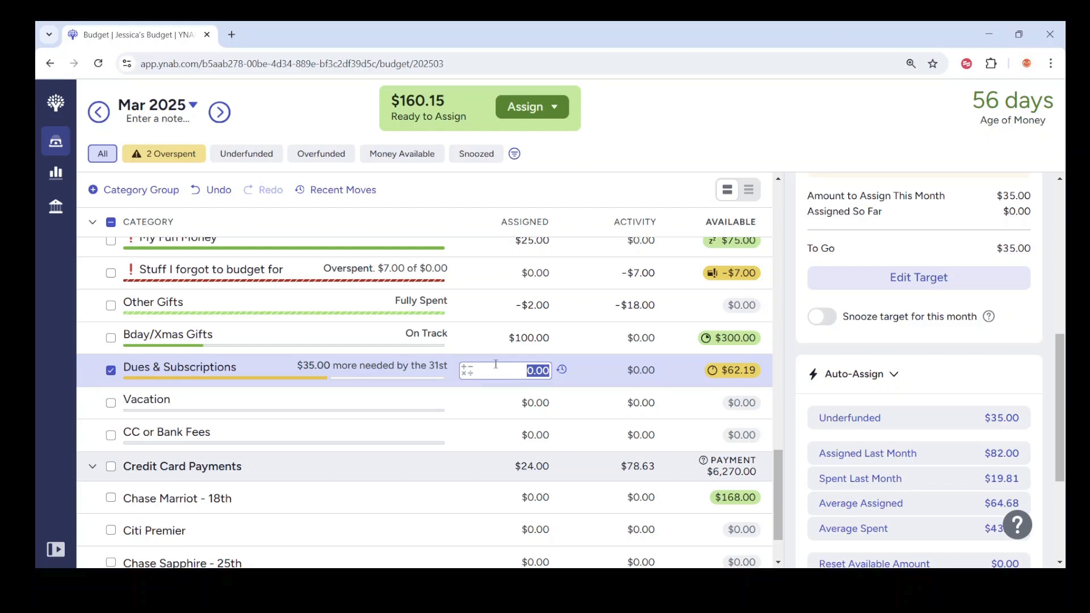
type("+62+20")
key("Return")
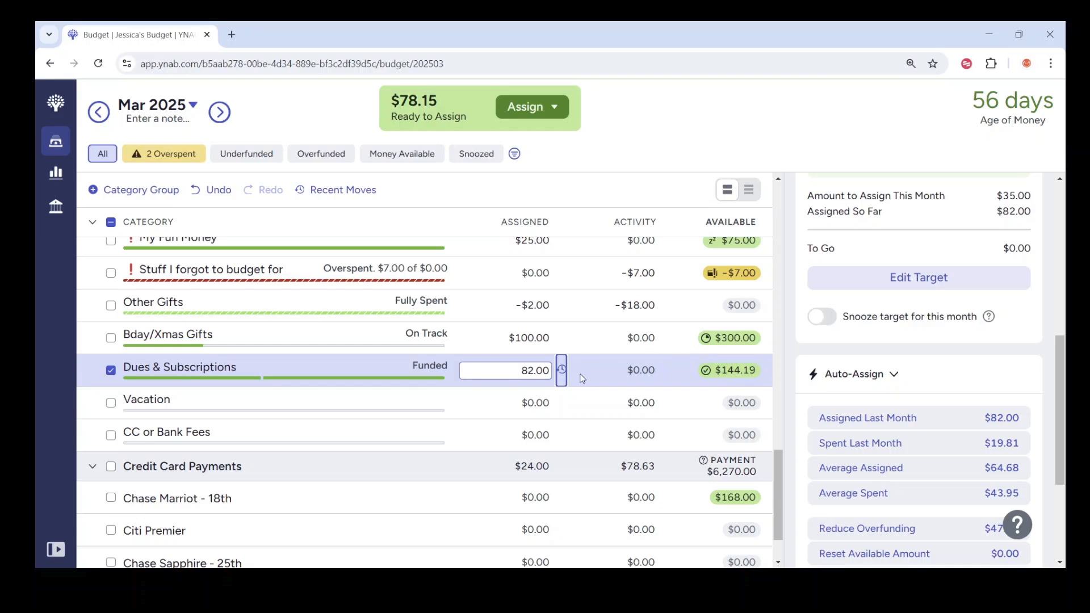
Step: Set the amount assigned to the Capital One - 14th card payment to $0.00 and collapse the Credit Card Payments group
scroll(581, 379, "down", 2)
left_click(512, 521)
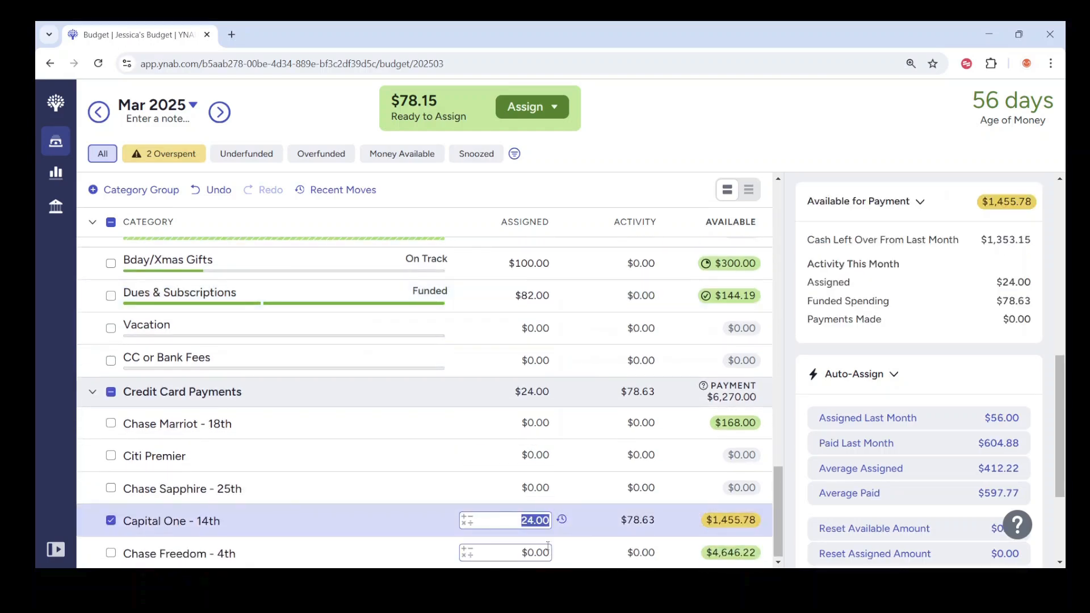
type("0")
key("Return")
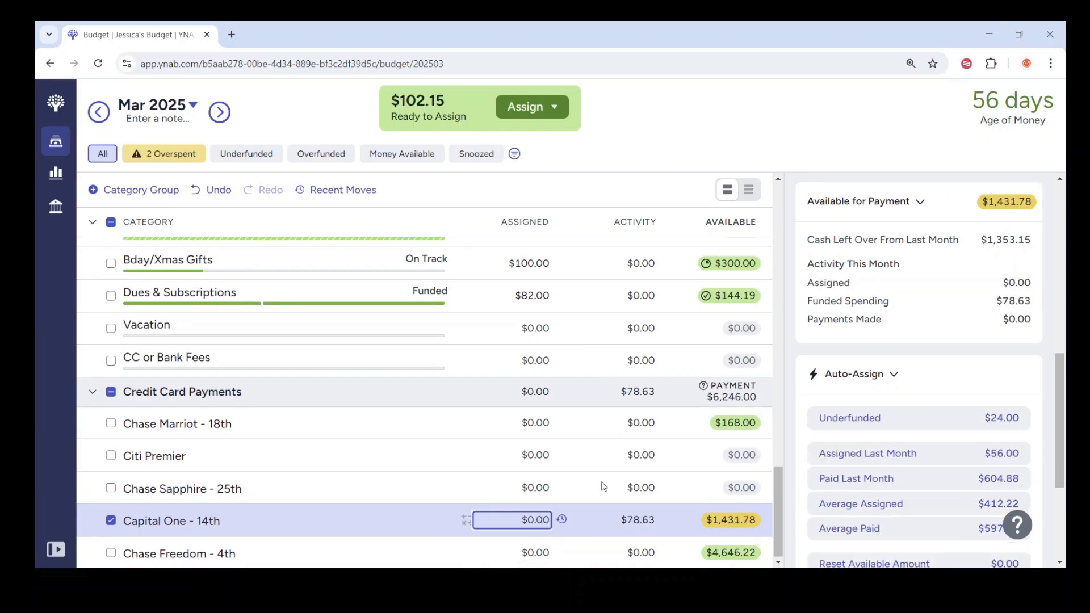
scroll(597, 488, "up", 3)
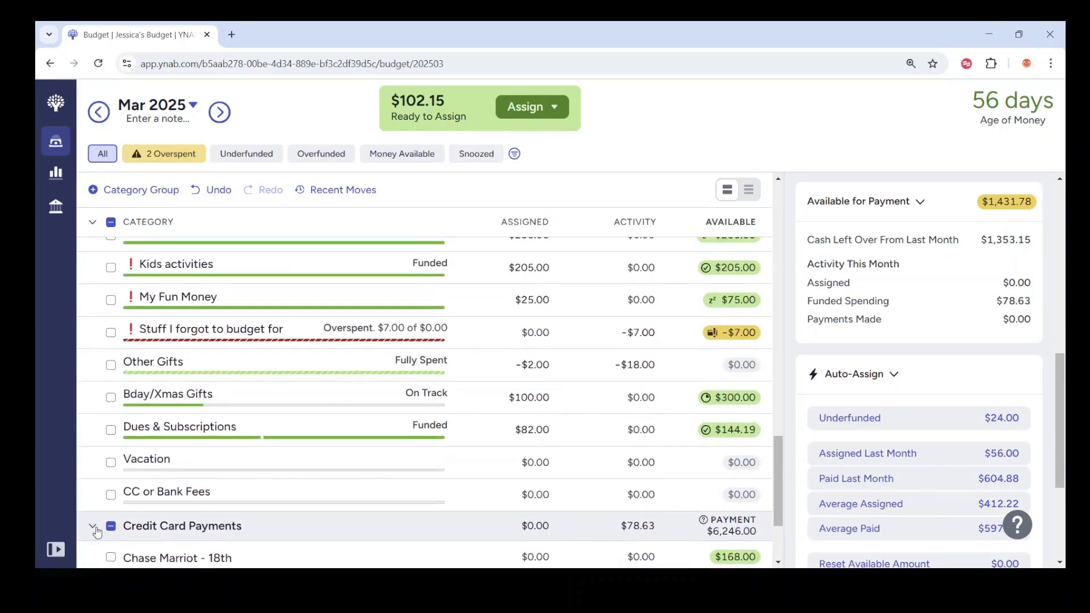
left_click(91, 523)
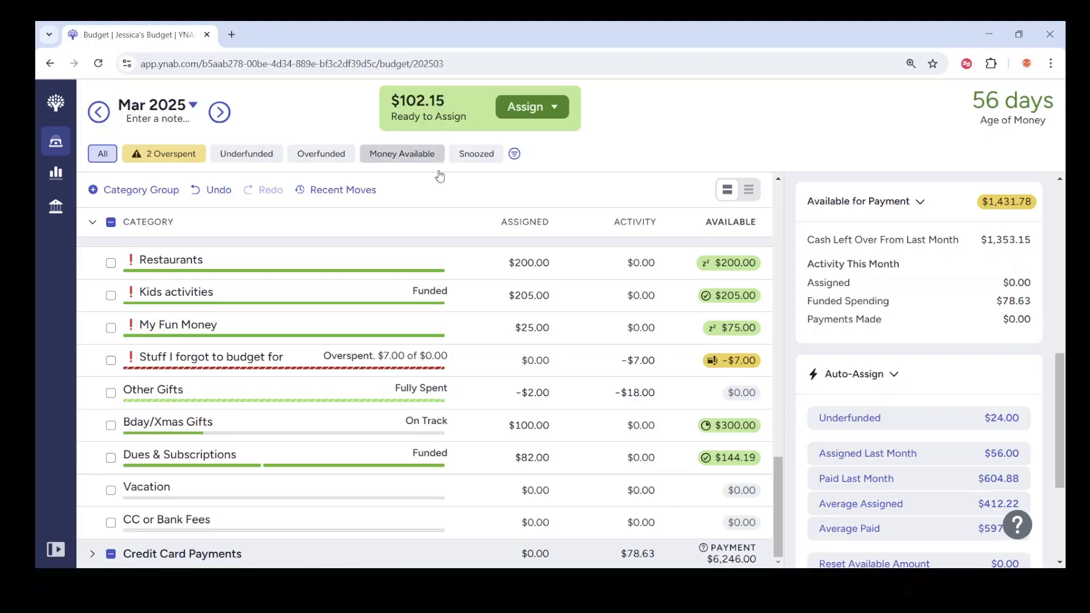
Step: Assign $102.15 to the Stuff I forgot to budget for category
left_click(517, 360)
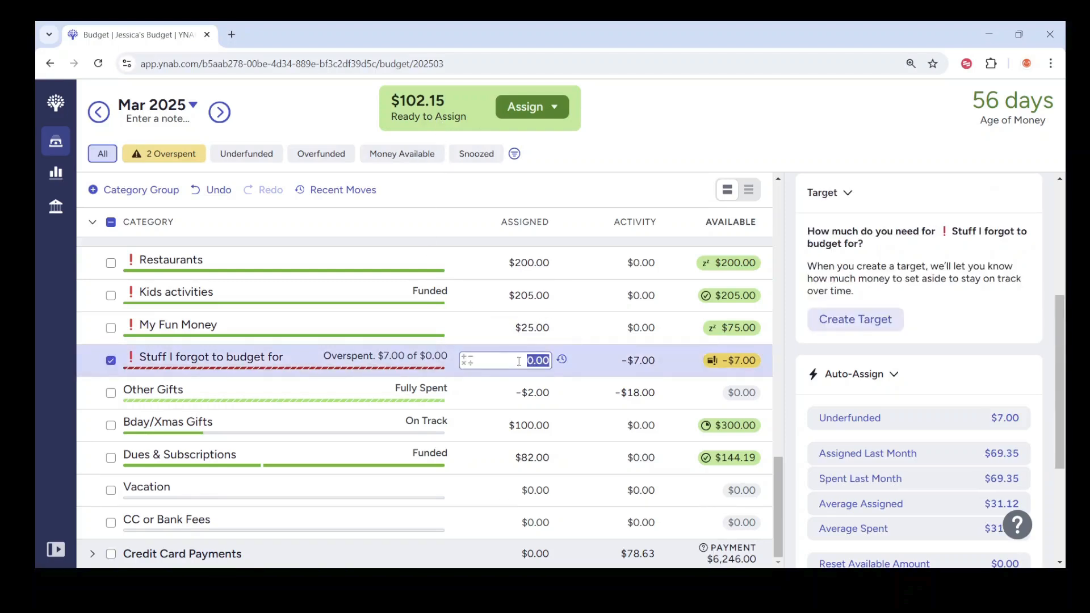
type("102.15")
key("Return")
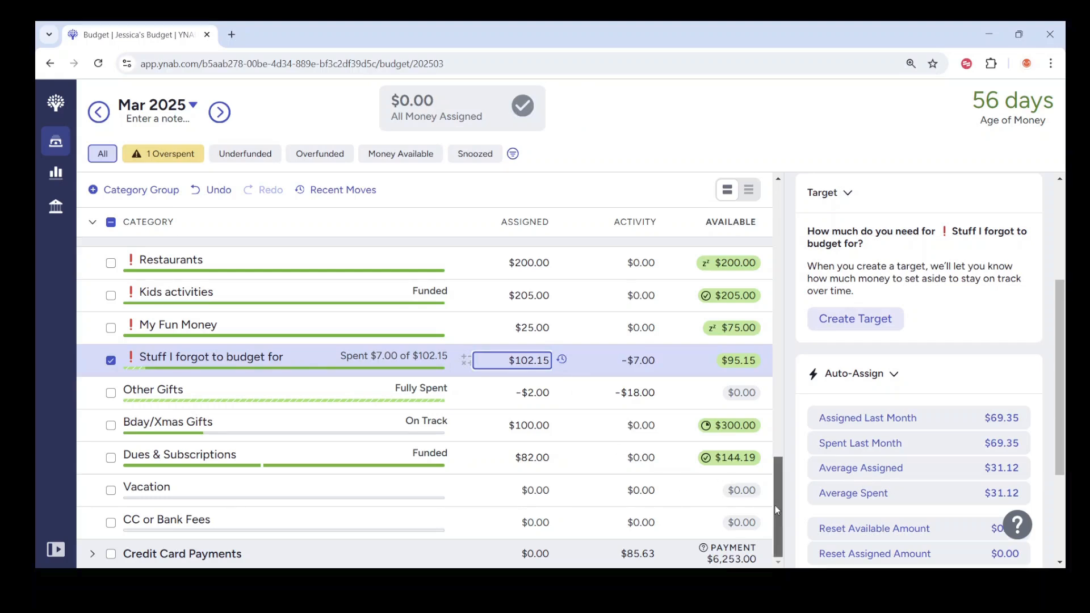
Step: Reduce the amount assigned to Restaurants in the Wants group to $175.00
left_click_drag(776, 508, 759, 430)
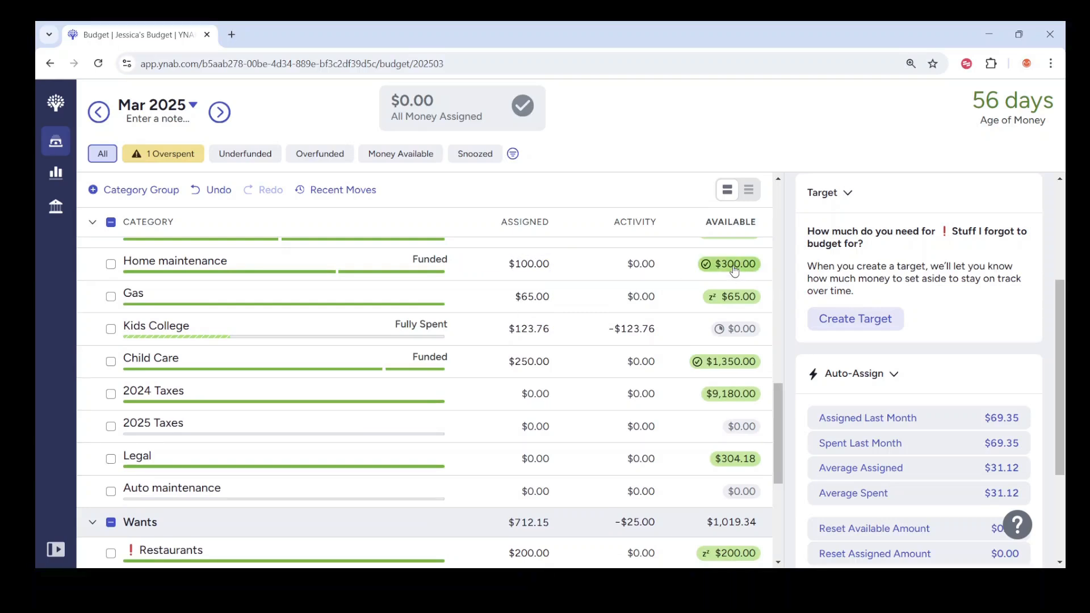
left_click(530, 262)
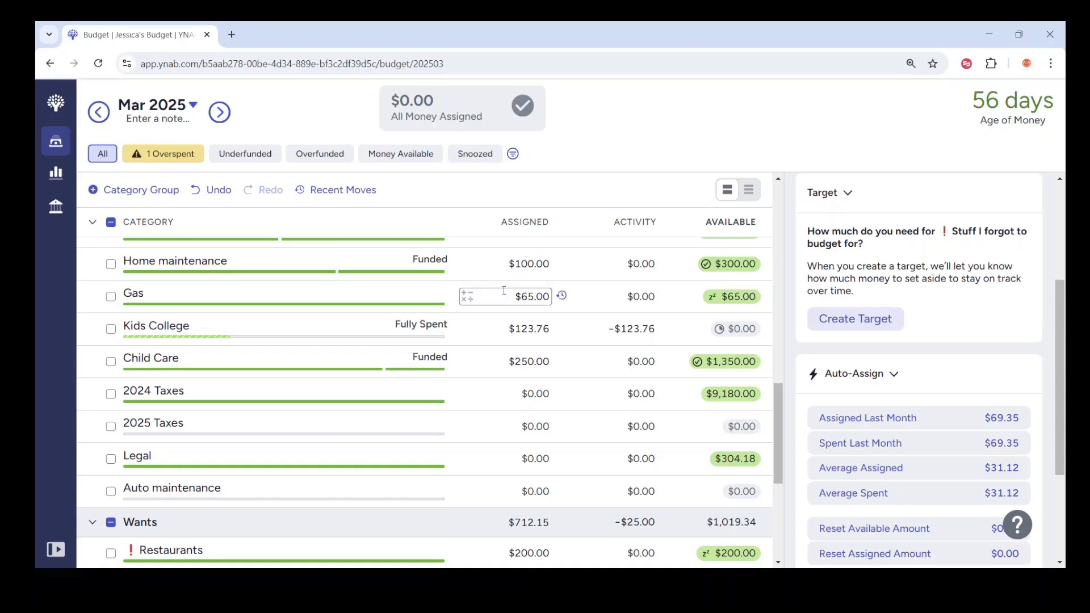
scroll(500, 283, "down", 3)
left_click(468, 423)
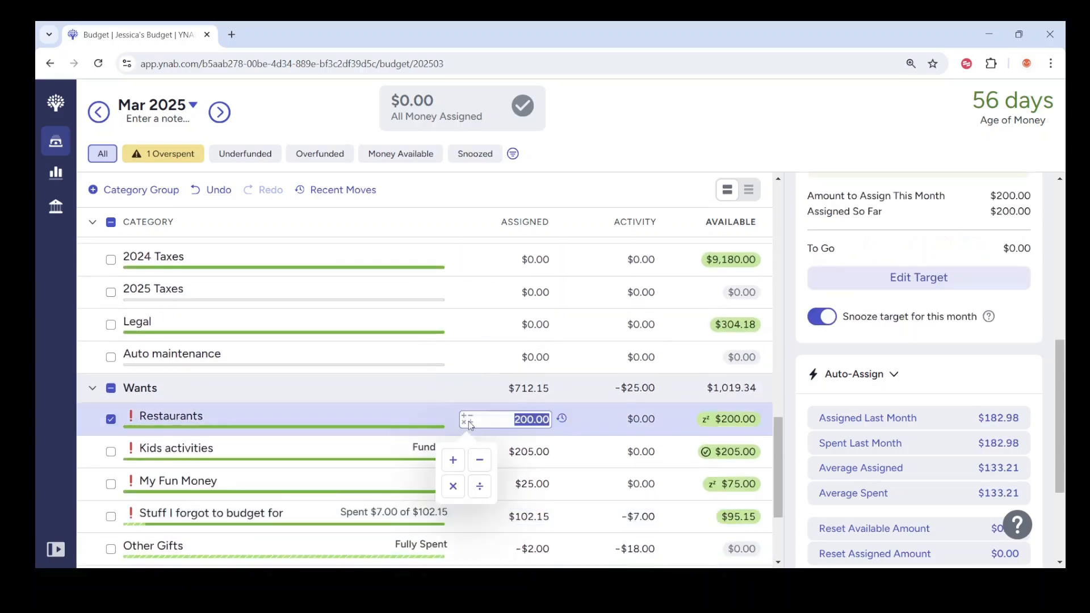
left_click(512, 420)
double_click(512, 420)
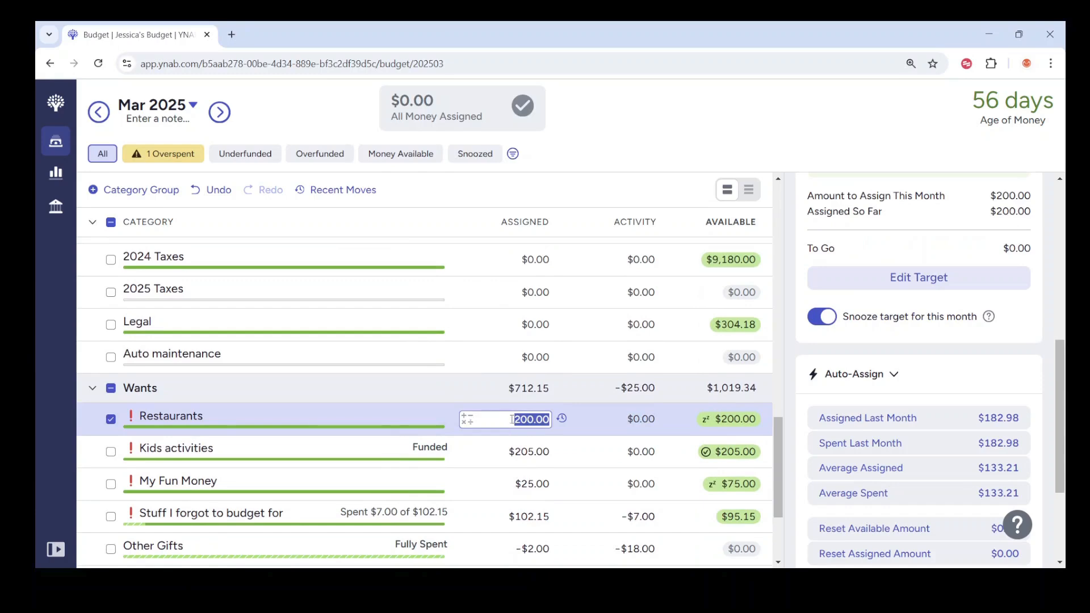
type("175.00")
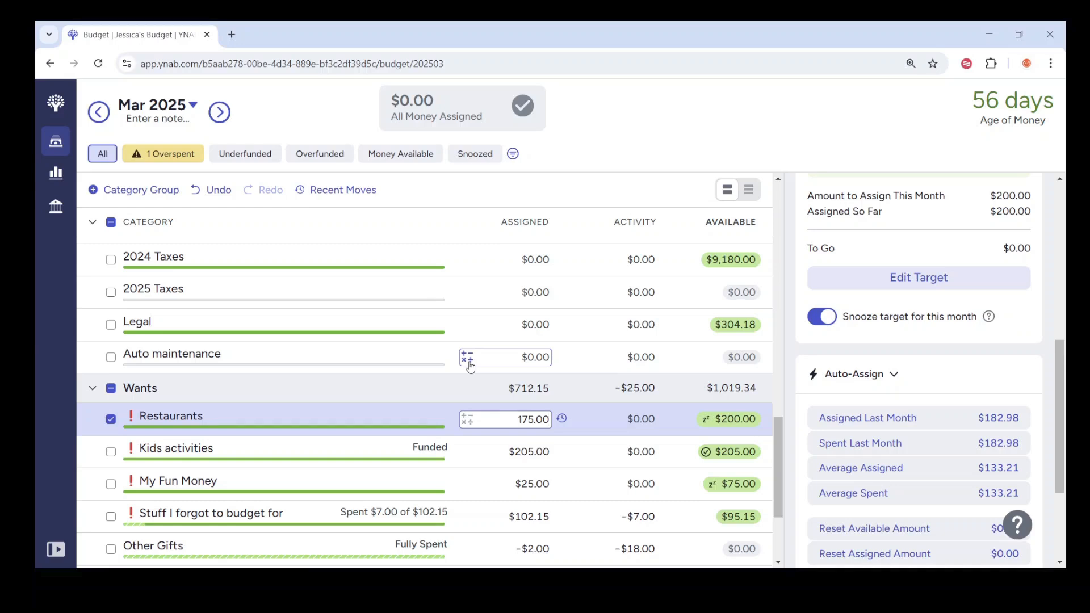
key("Return")
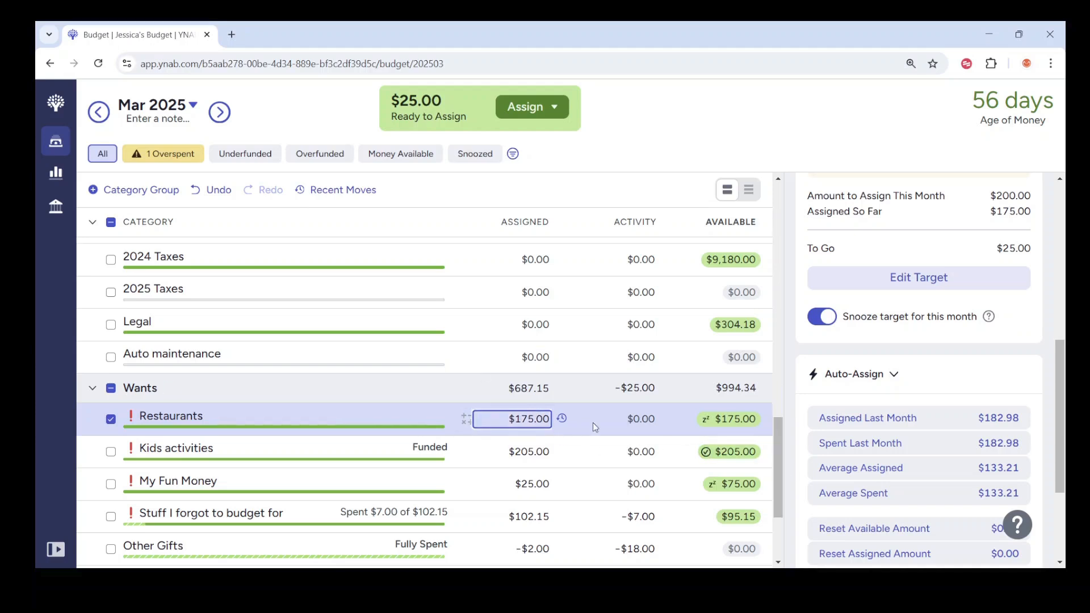
Step: Try to assign the sum of 175, 175, 50 and 50 to Groceries in the Needs group
left_click_drag(777, 443, 783, 352)
left_click(523, 301)
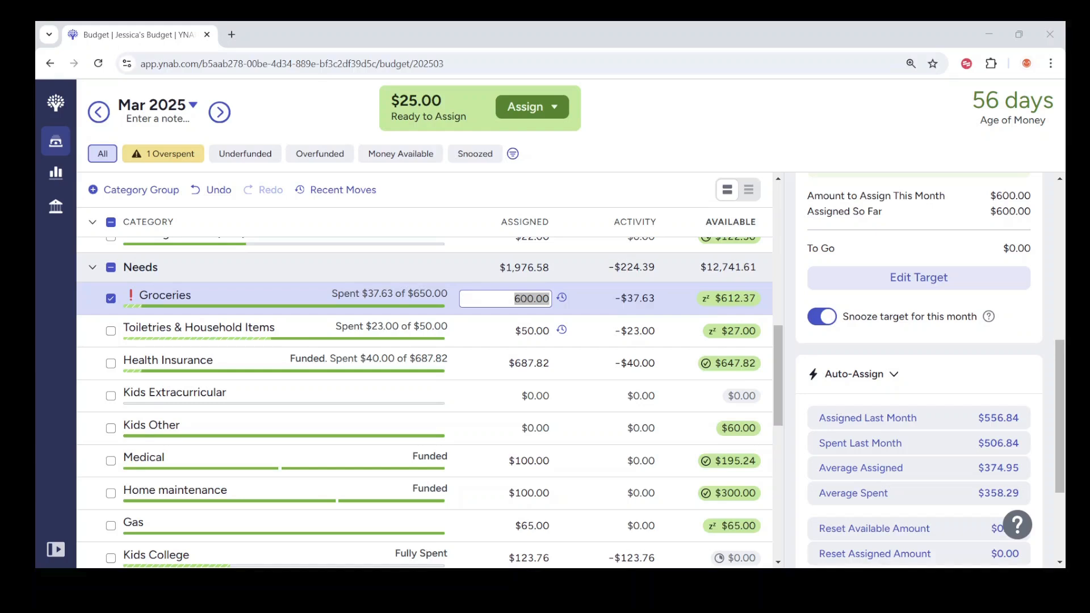
left_click(499, 302)
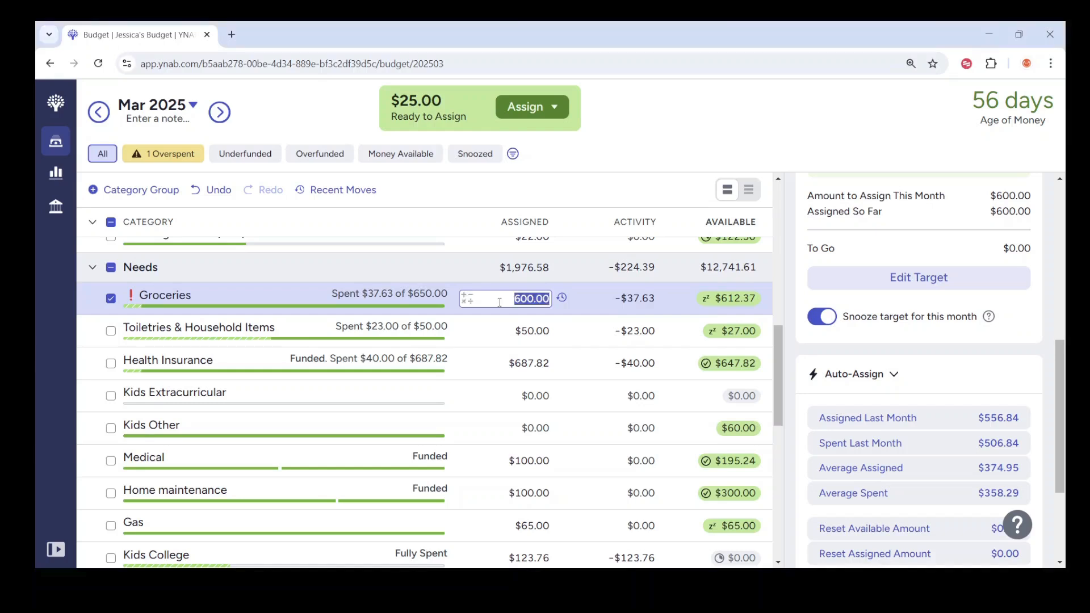
key("Right")
type("+175")
key("BackSpace")
key("BackSpace")
key("BackSpace")
key("BackSpace")
key("BackSpace")
key("BackSpace")
key("BackSpace")
key("BackSpace")
key("BackSpace")
key("BackSpace")
type("+175+175+50+50")
key("Return")
Step: Clear the amount assigned to Groceries and enter the sum of 175, 175, 50 and 50, $450.00
left_click(499, 301)
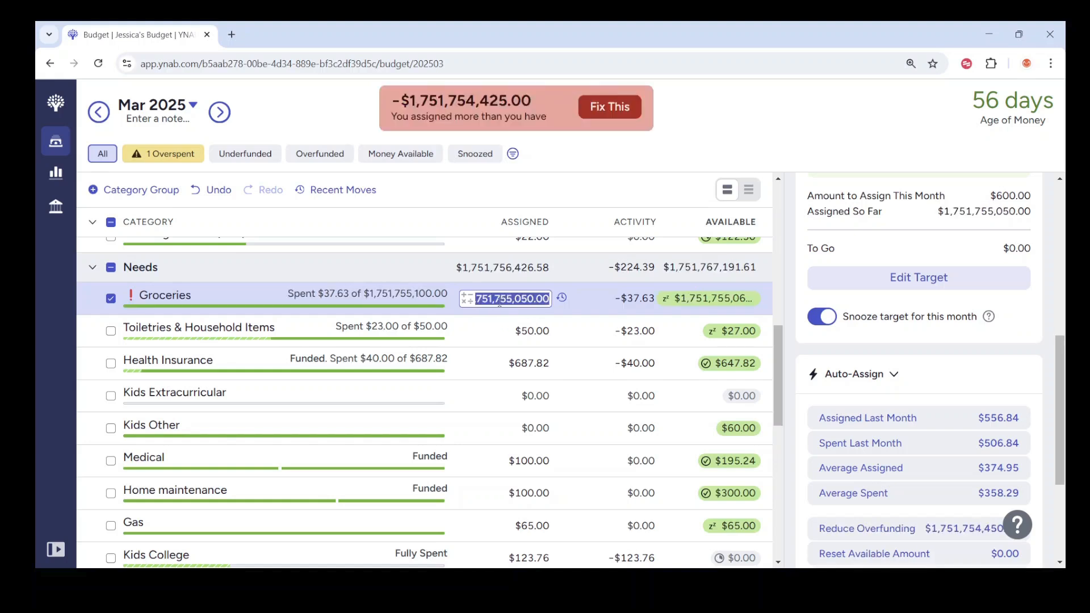
key("BackSpace")
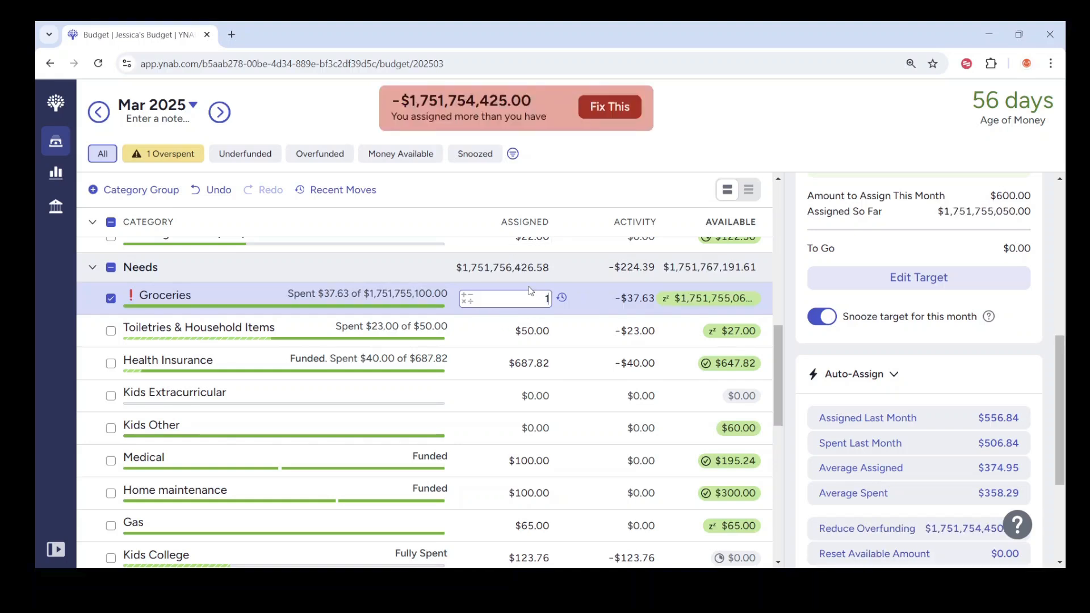
type("175+175+50+50")
key("Return")
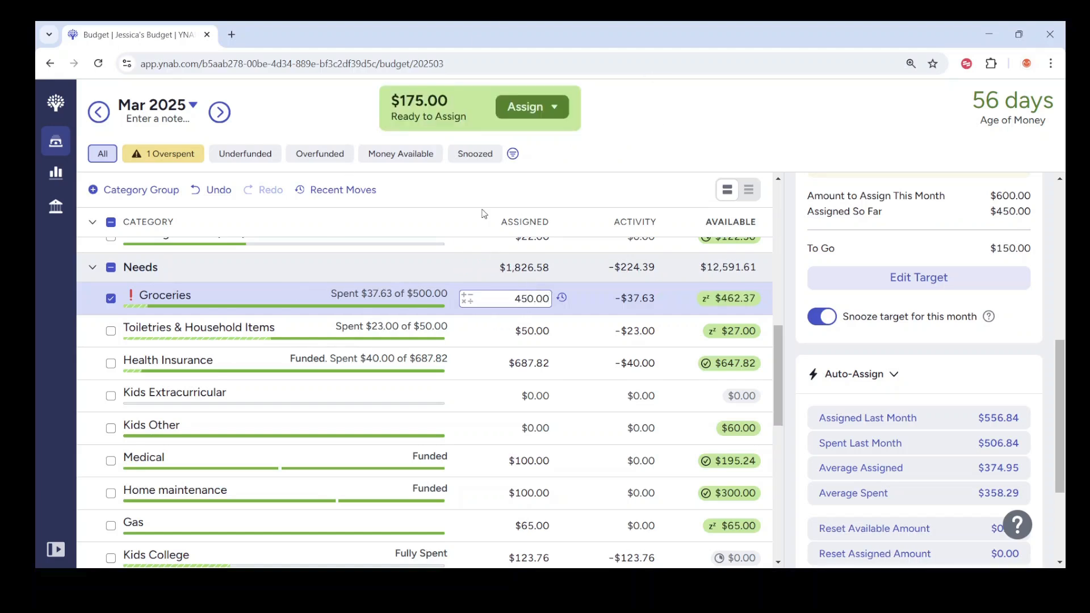
Step: Reset the amount assigned to Groceries to $0.00, then assign $537.63 so that $550.00 is available
double_click(516, 298)
type("0")
key("Return")
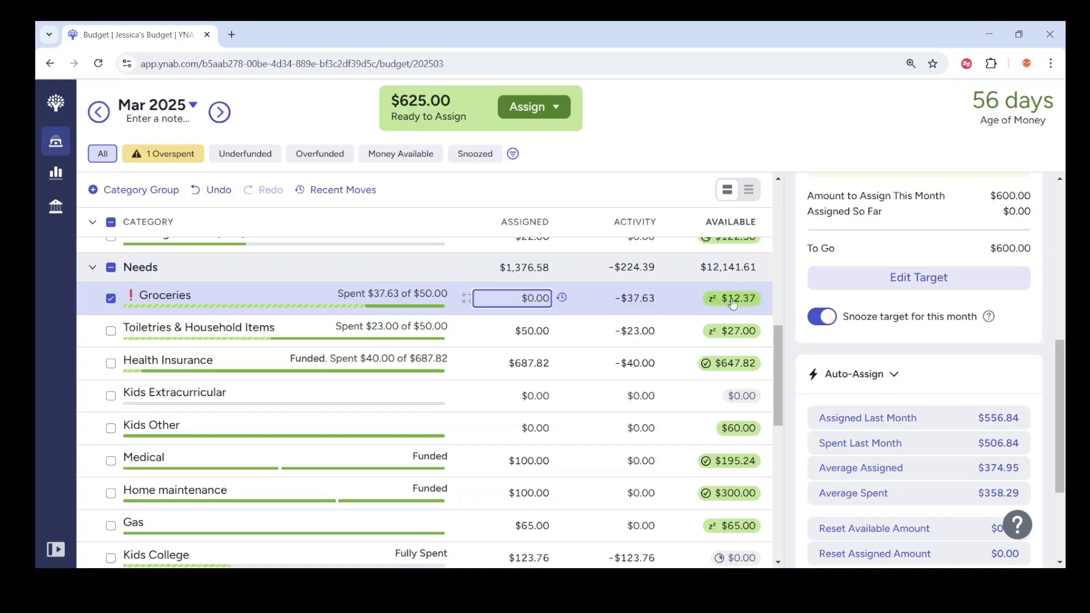
left_click(523, 298)
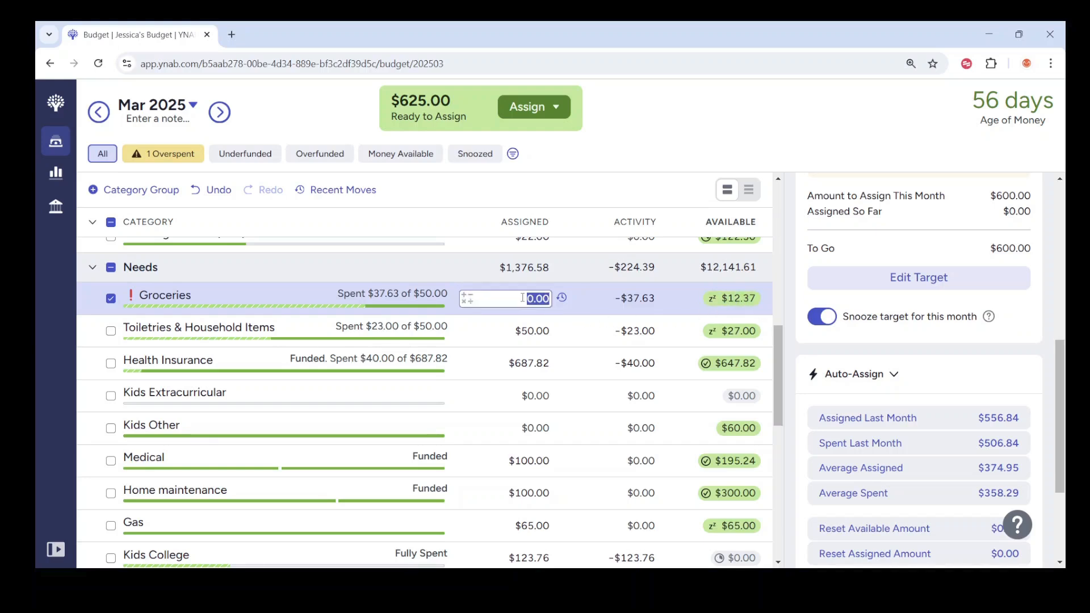
type("+550")
type("+37.63")
key("Return")
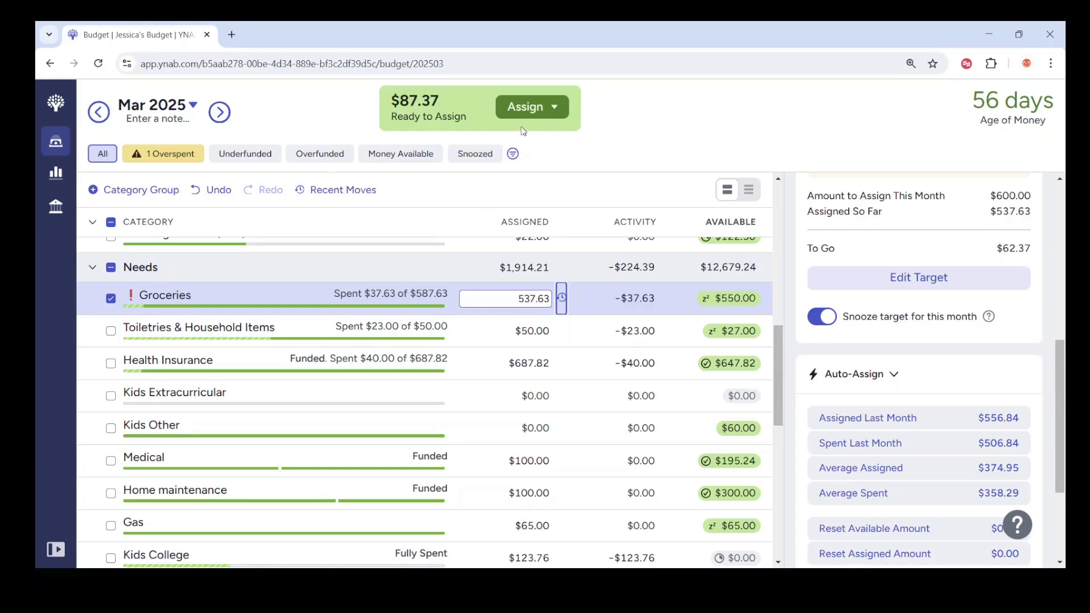
Step: Raise the amount assigned to Home maintenance to $185.00
scroll(533, 431, "down", 3)
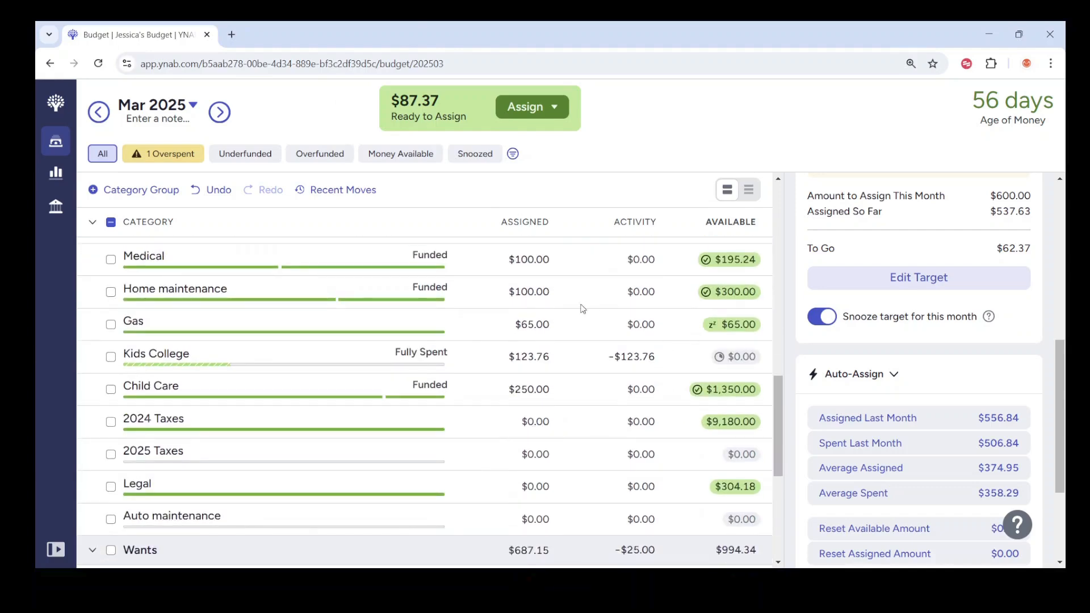
left_click(537, 294)
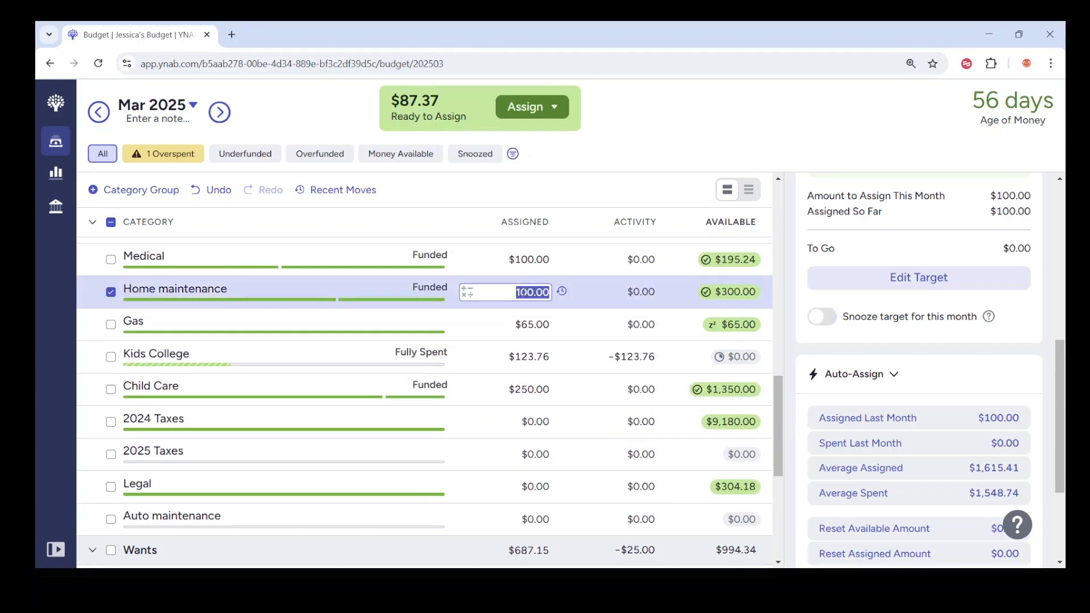
type("185")
key("Return")
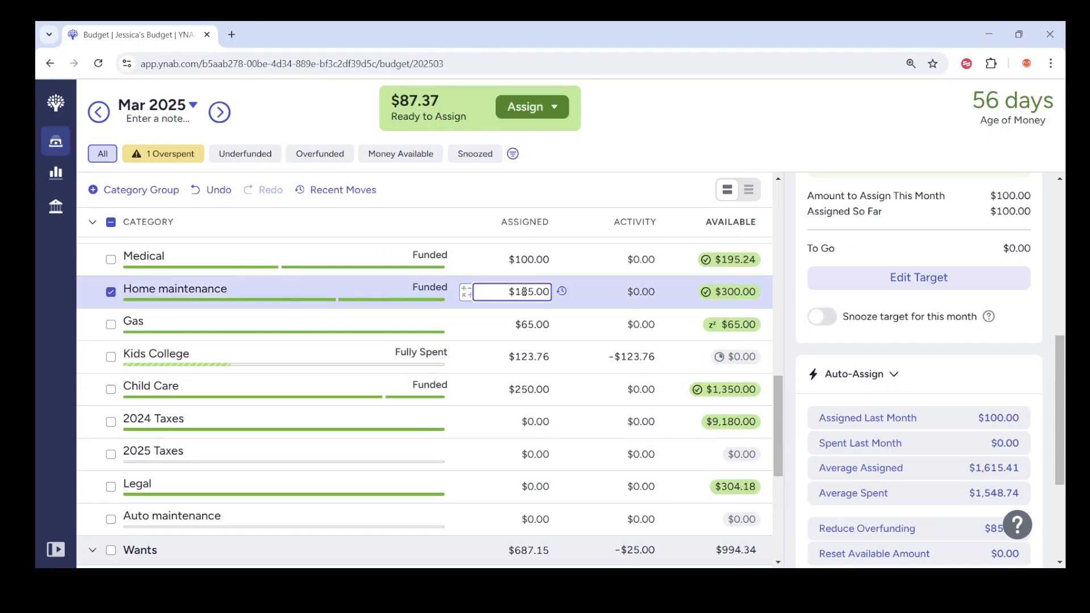
Step: Add $2.37 to the amount assigned to Stuff I forgot to budget for, making it $104.52
scroll(524, 292, "down", 6)
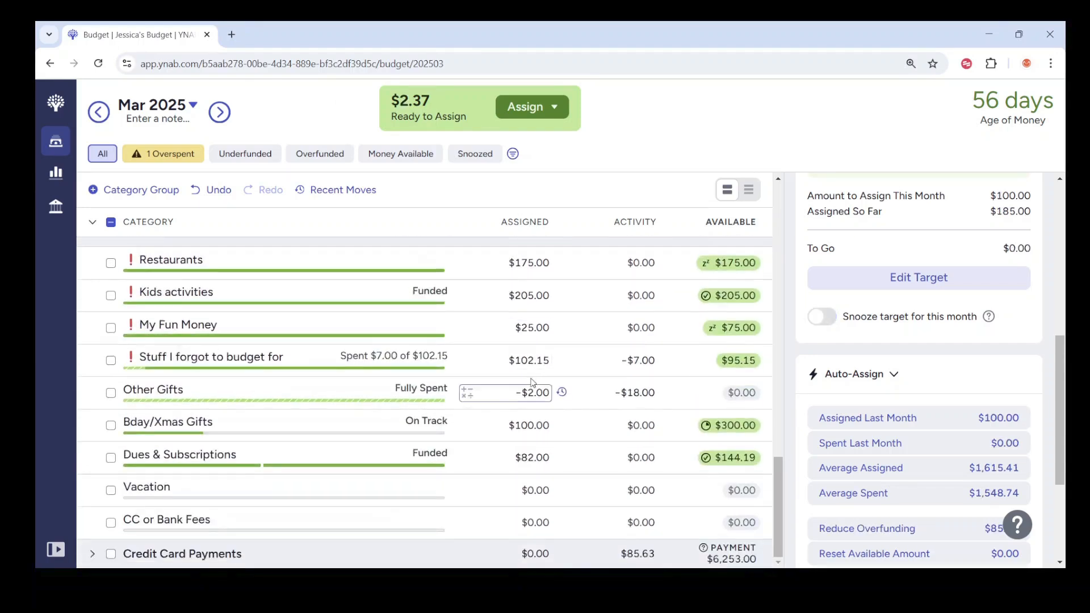
left_click(529, 360)
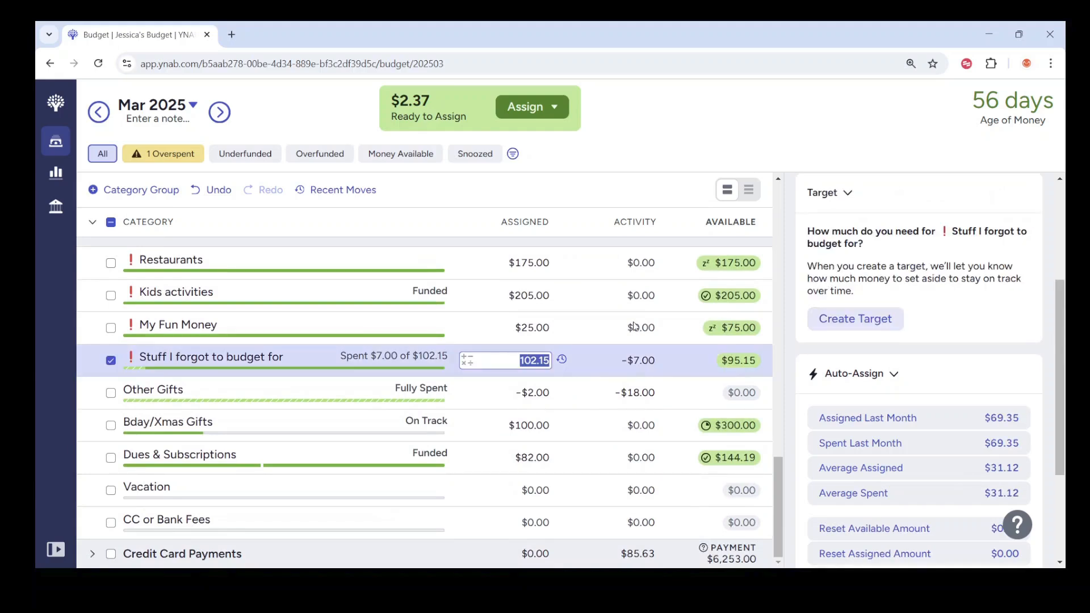
type("+2.37")
key("Return")
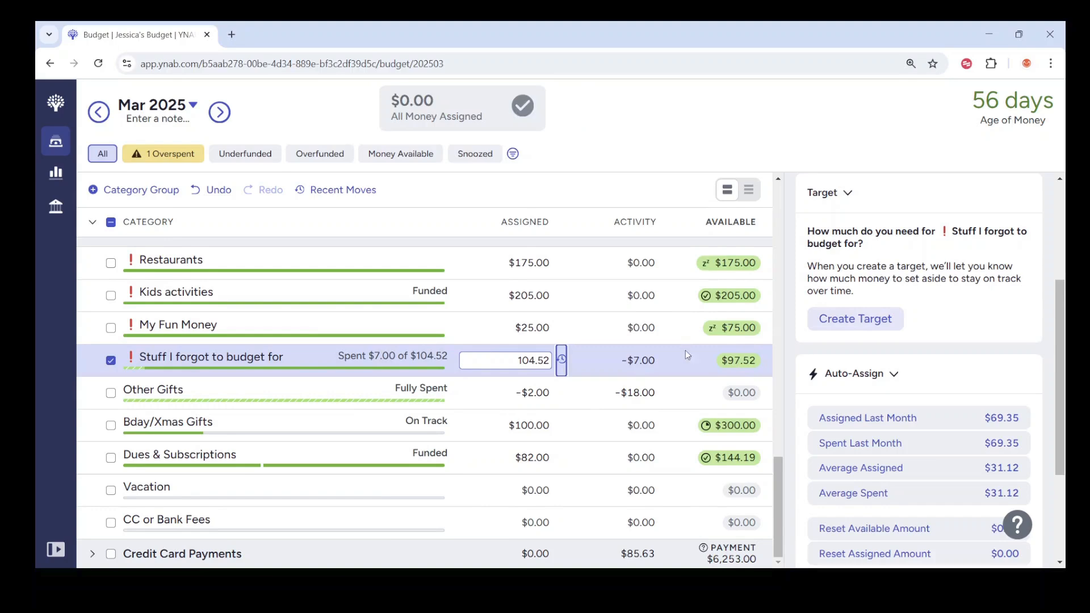
scroll(770, 298, "up", 5)
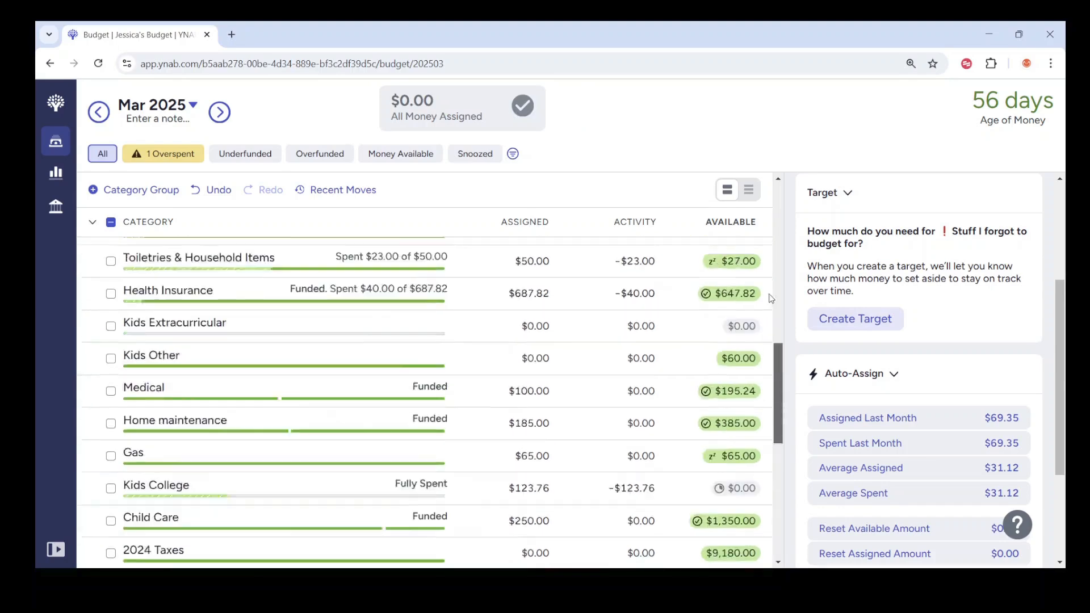
scroll(770, 298, "up", 5)
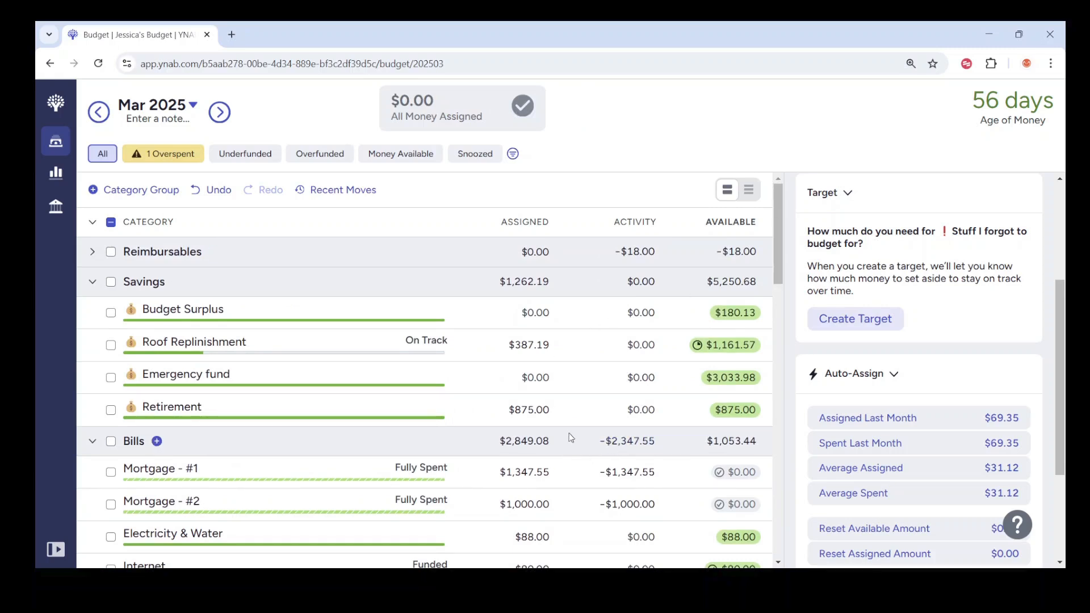
scroll(475, 442, "down", 1)
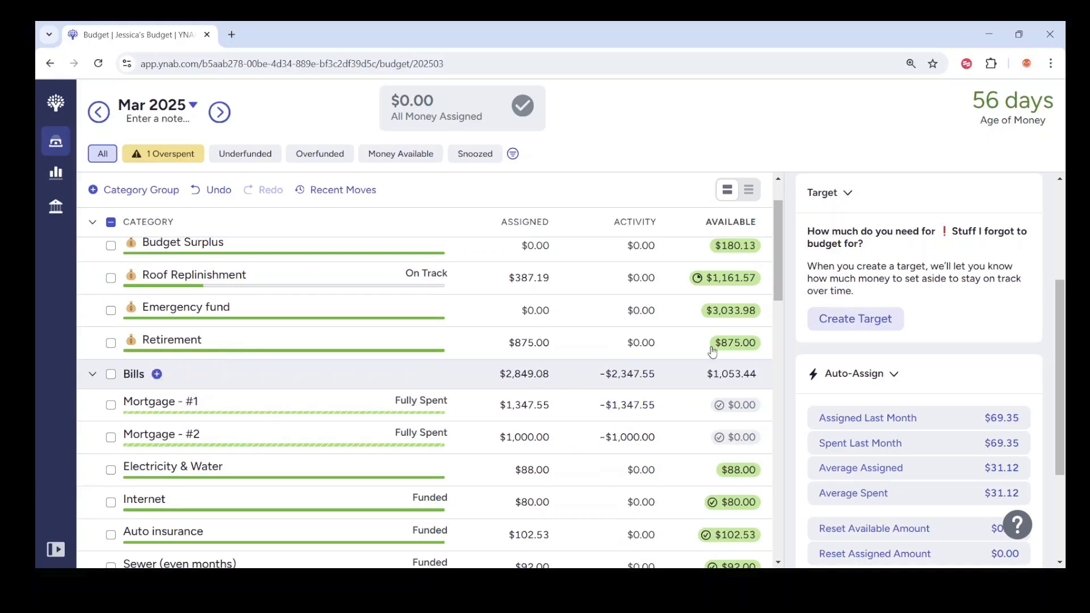
left_click_drag(780, 289, 780, 280)
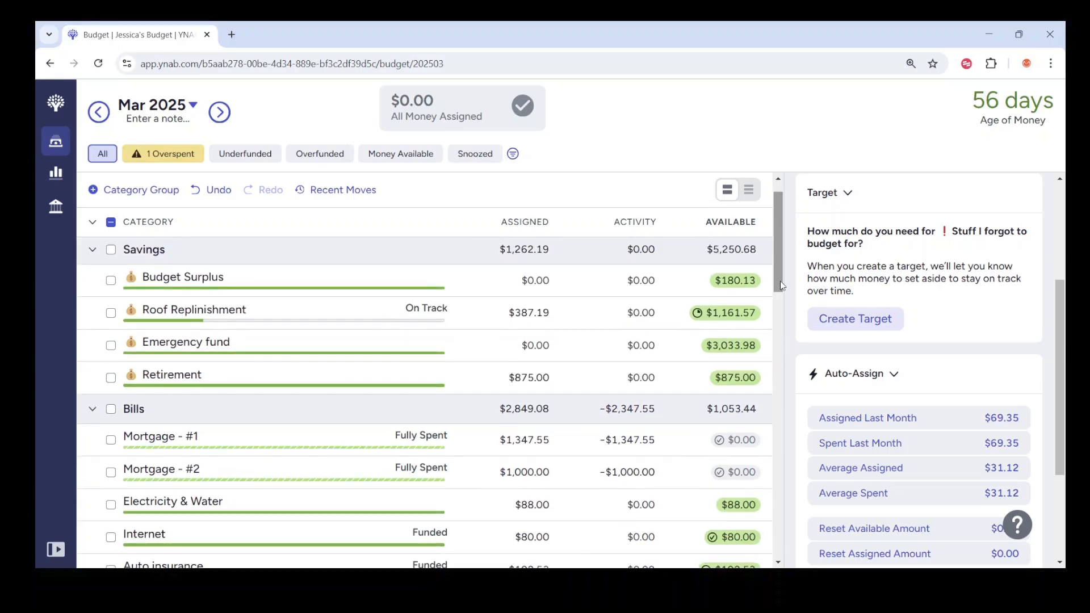